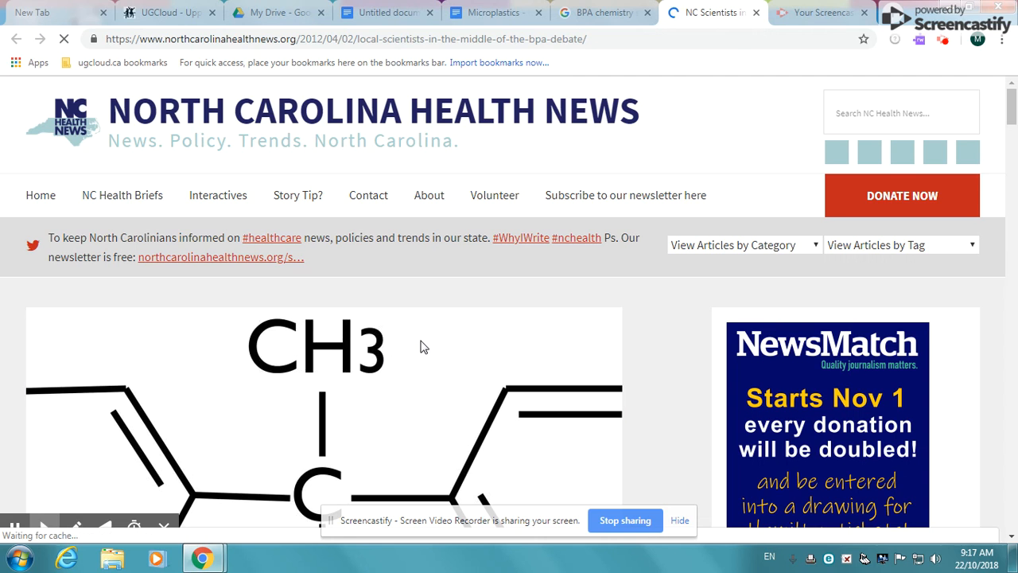
# Copy the northcarolinahealthnews.org BPA article's URL and paste it below the BPA structure image in the untitled document's table.
pyautogui.click(616, 39)
pyautogui.hotkey('ctrl', 'c')
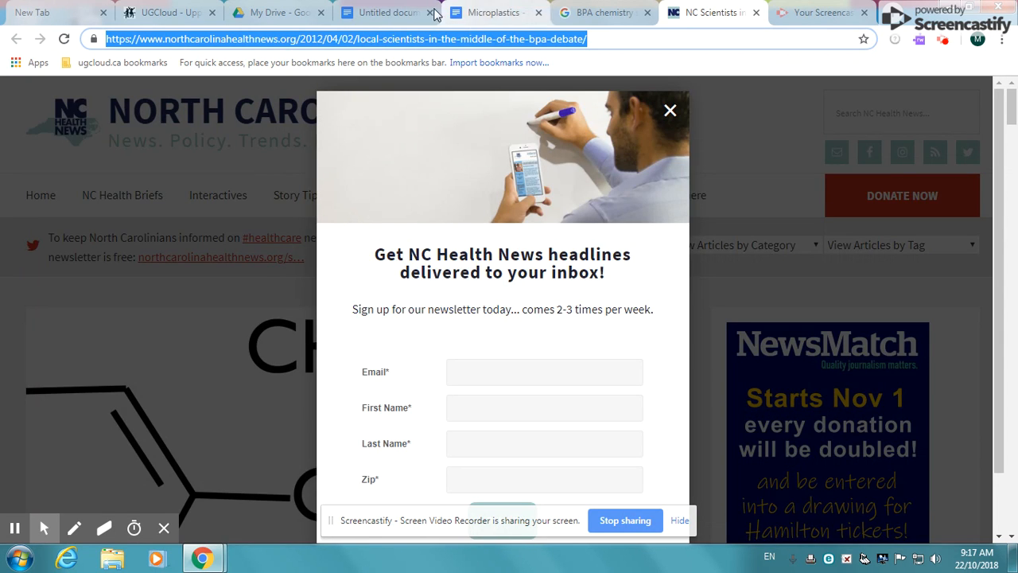
pyautogui.click(384, 13)
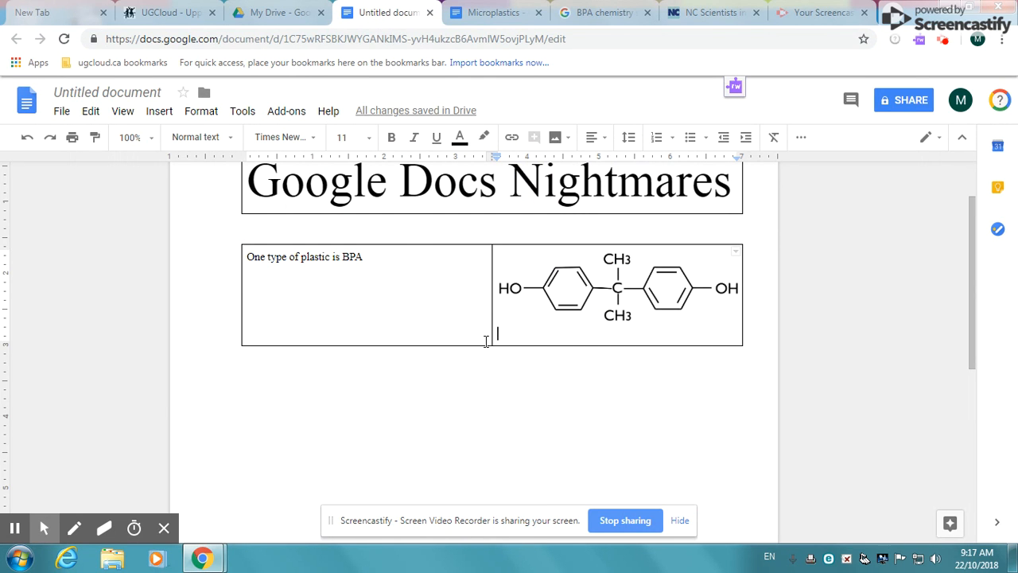
pyautogui.hotkey('ctrl', 'v')
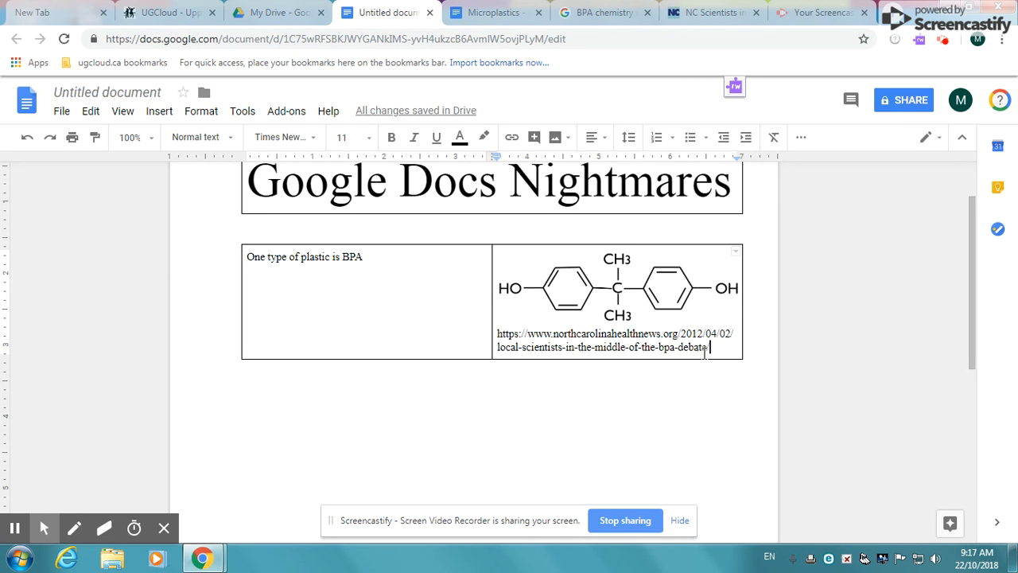
# Select the whole pasted source URL under the BPA image and reduce its font size to 6.
pyautogui.moveTo(715, 349); pyautogui.dragTo(656, 351)
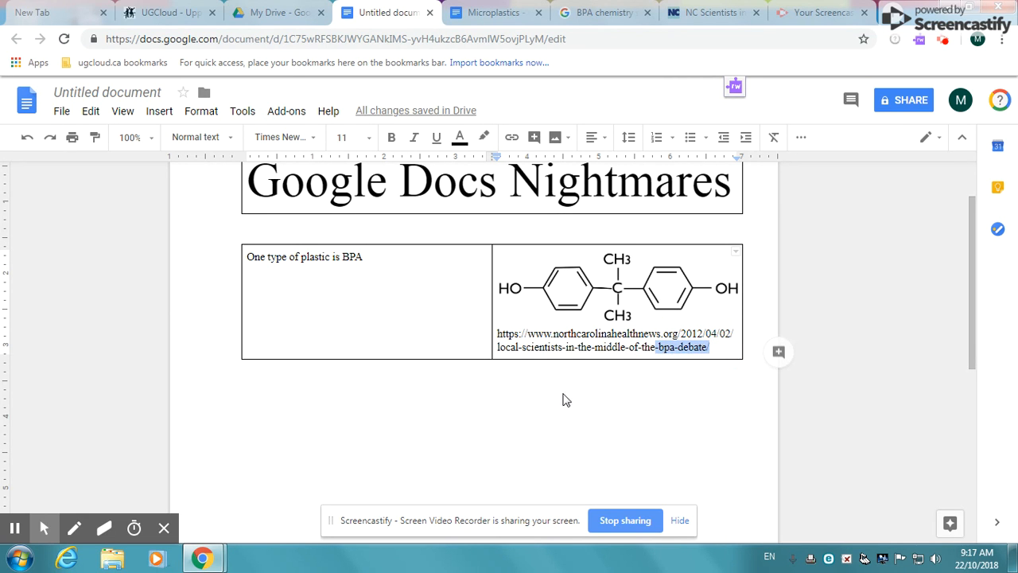
pyautogui.click(525, 390)
pyautogui.moveTo(498, 333); pyautogui.dragTo(719, 353)
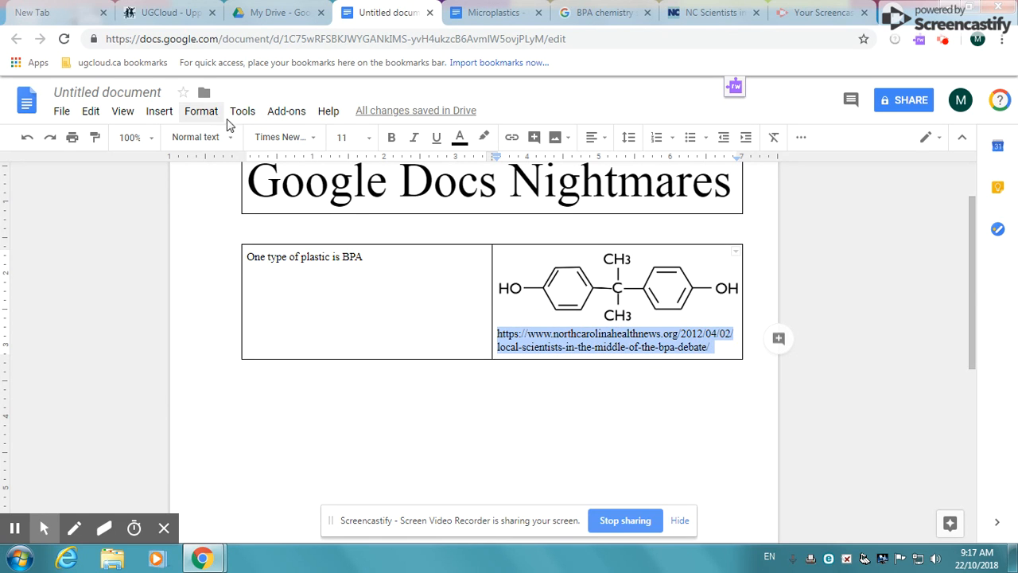
pyautogui.click(371, 138)
pyautogui.click(365, 167)
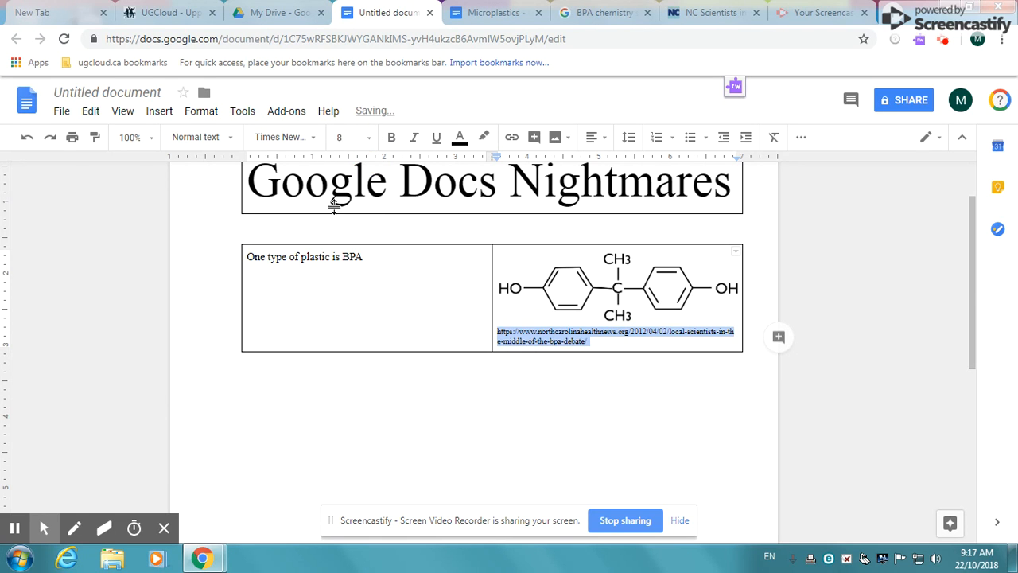
pyautogui.click(371, 140)
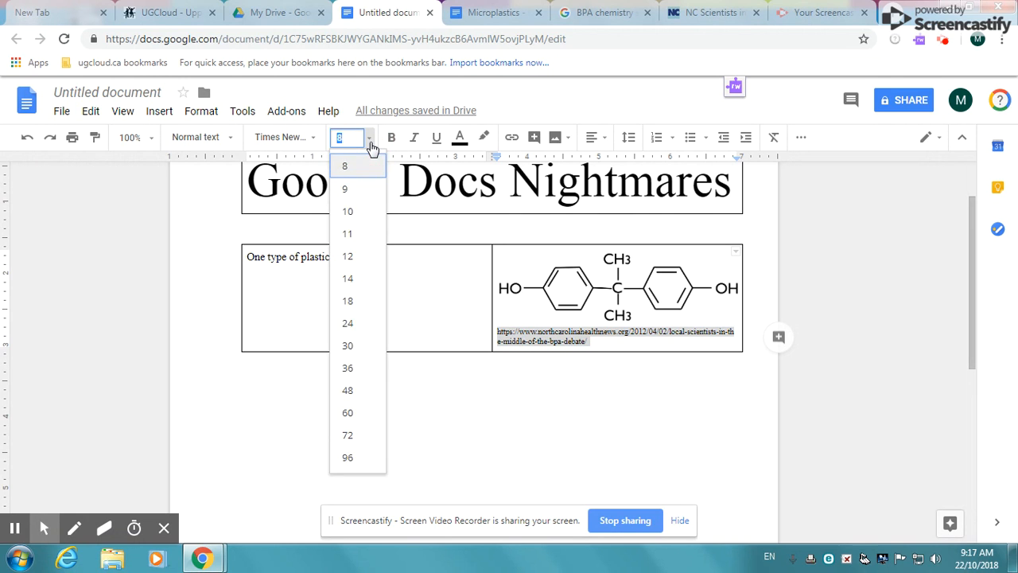
pyautogui.click(371, 146)
pyautogui.click(352, 139)
pyautogui.write('4')
pyautogui.press('BackSpace')
pyautogui.write('6')
pyautogui.press('Return')
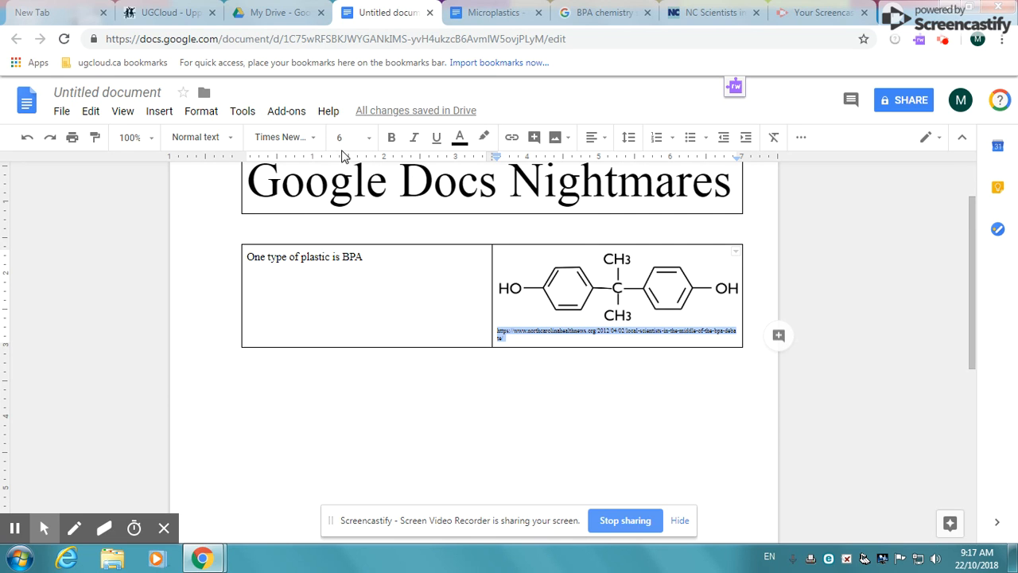
pyautogui.click(371, 143)
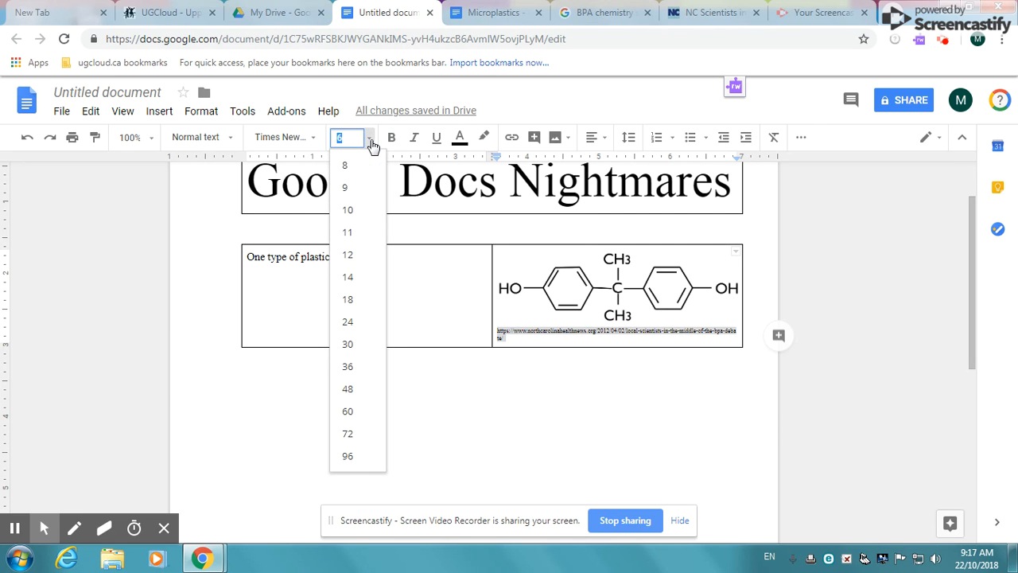
pyautogui.click(371, 143)
pyautogui.click(353, 139)
pyautogui.press('Return')
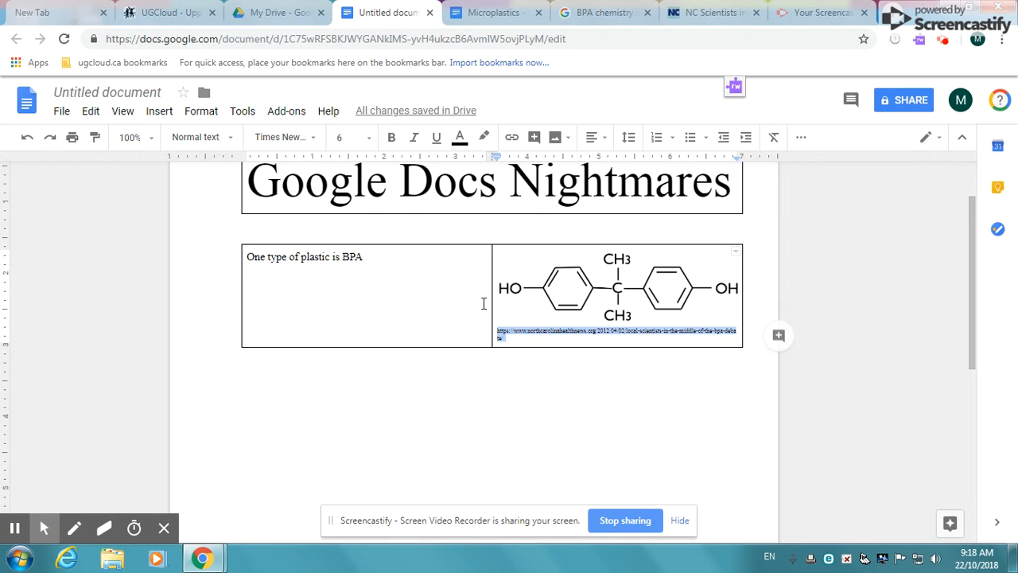
# Try to widen the text column by moving the divider into the full-size image's column, and undo the change.
pyautogui.moveTo(491, 268); pyautogui.dragTo(595, 270)
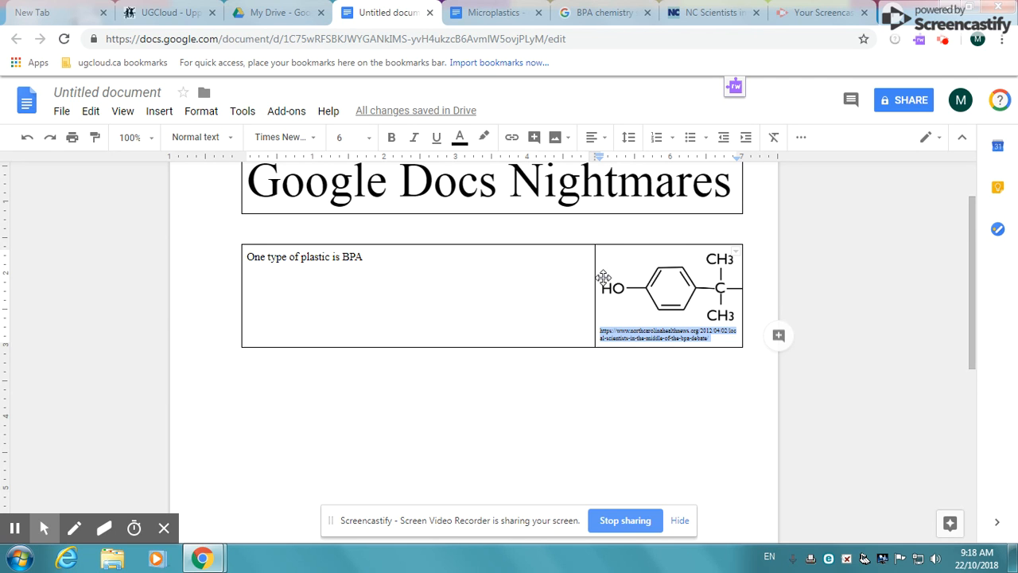
pyautogui.click(26, 142)
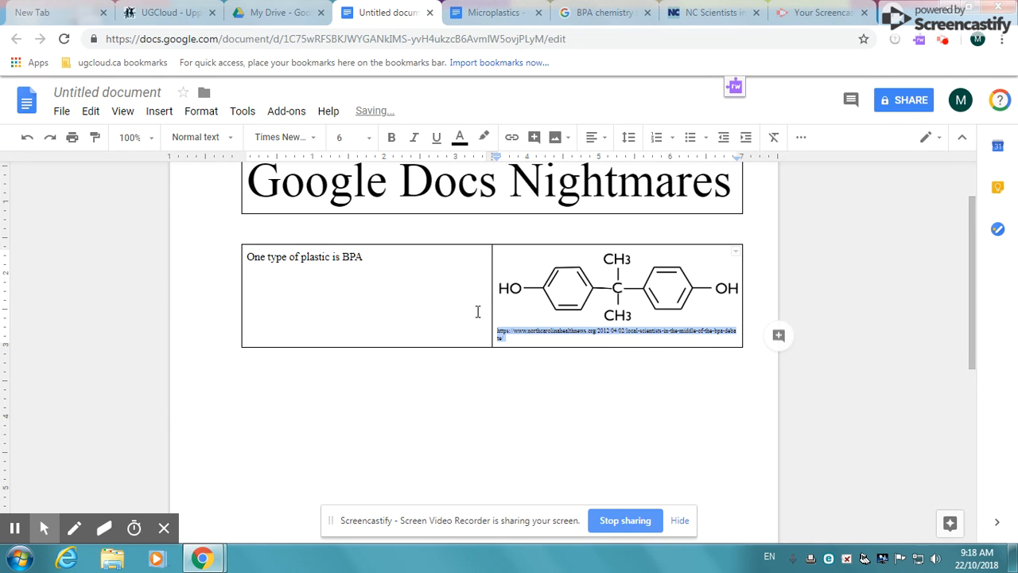
# Try shrinking the BPA image proportionally and narrowing its column, and undo both changes.
pyautogui.click(529, 314)
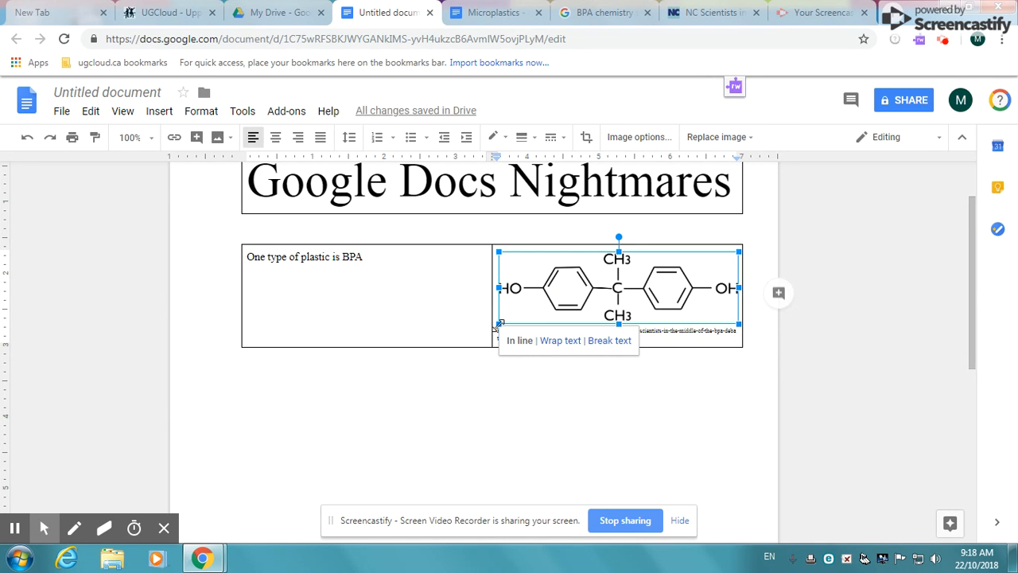
pyautogui.moveTo(499, 324); pyautogui.dragTo(651, 278)
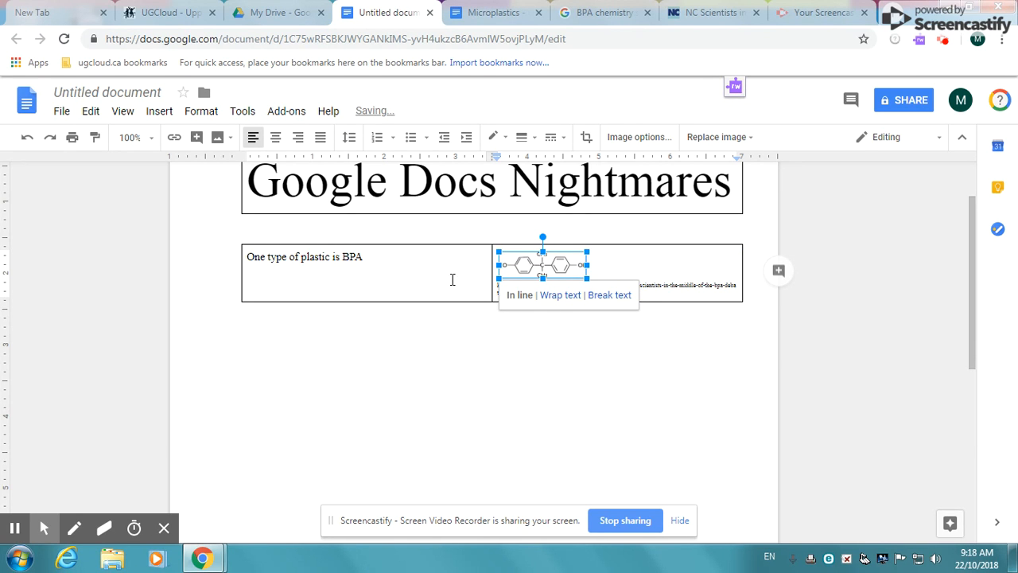
pyautogui.moveTo(491, 279); pyautogui.dragTo(639, 283)
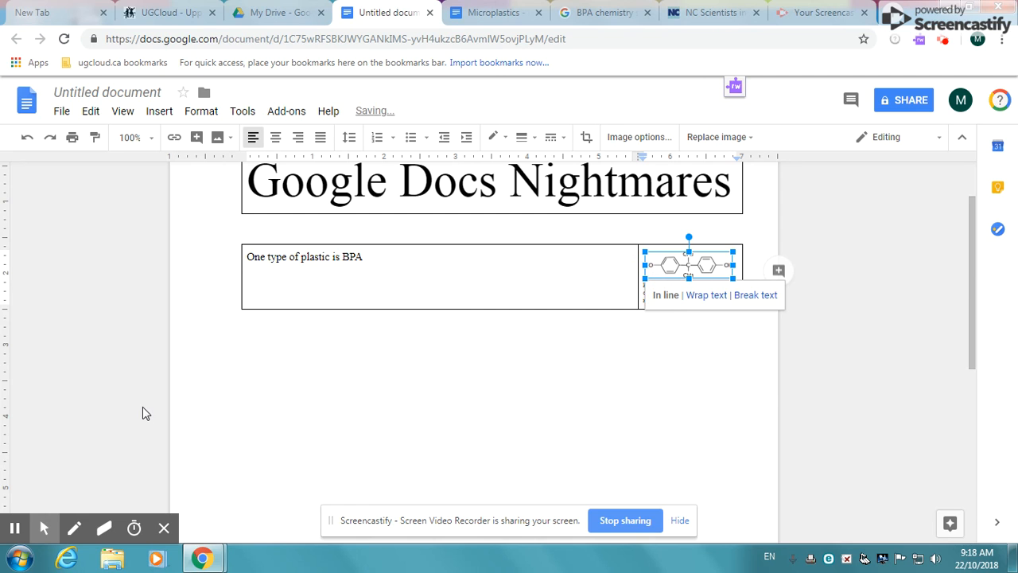
pyautogui.click(28, 138)
pyautogui.click(28, 139)
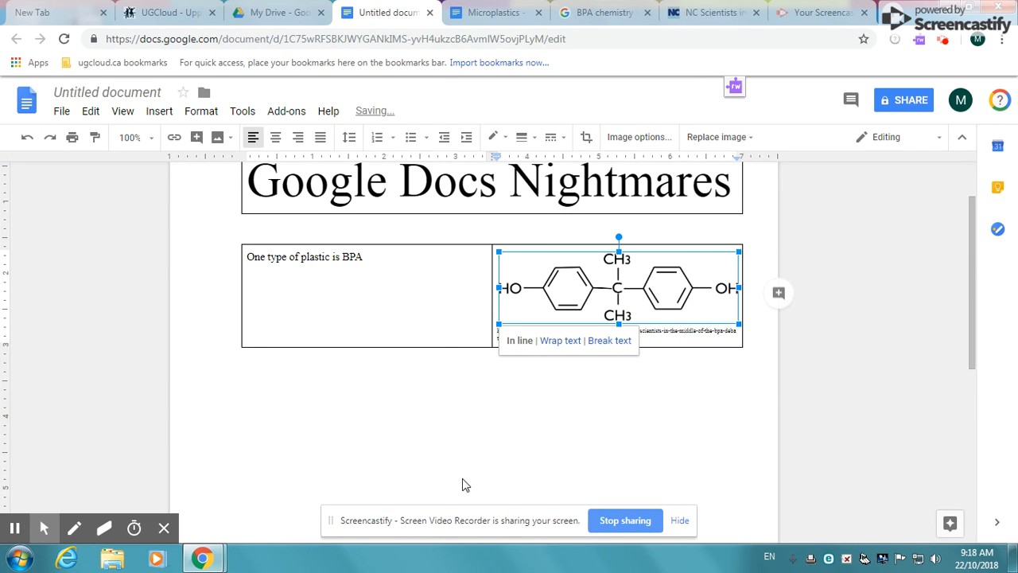
# Try squeezing only the BPA image's width without changing its height, and undo the distortion.
pyautogui.click(574, 291)
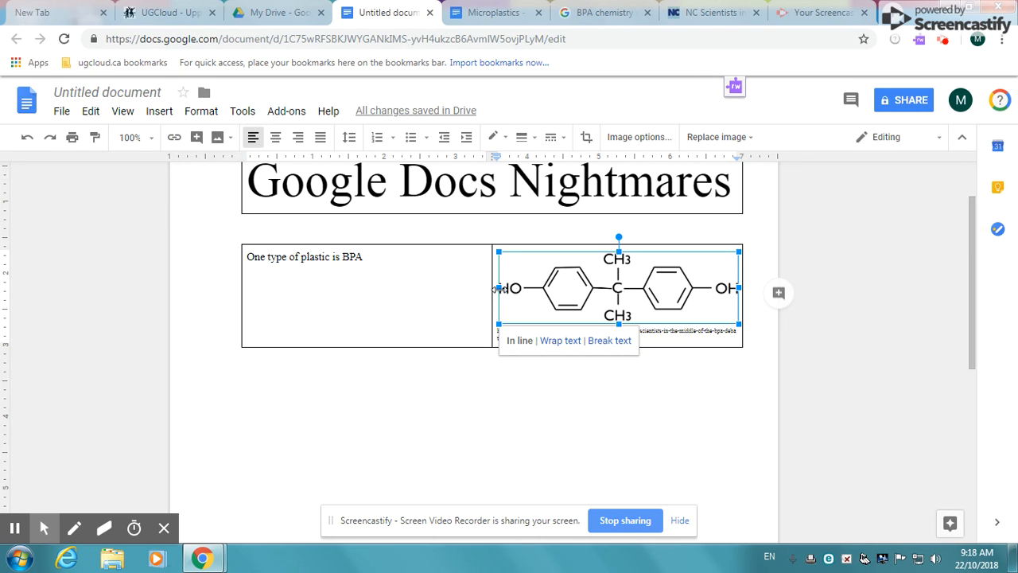
pyautogui.moveTo(498, 288); pyautogui.dragTo(641, 289)
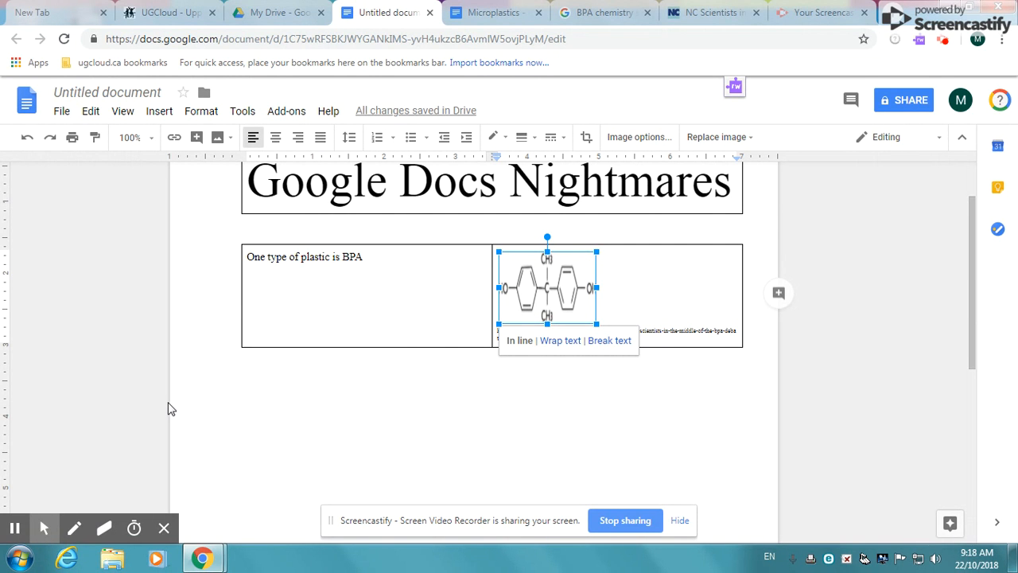
pyautogui.click(27, 138)
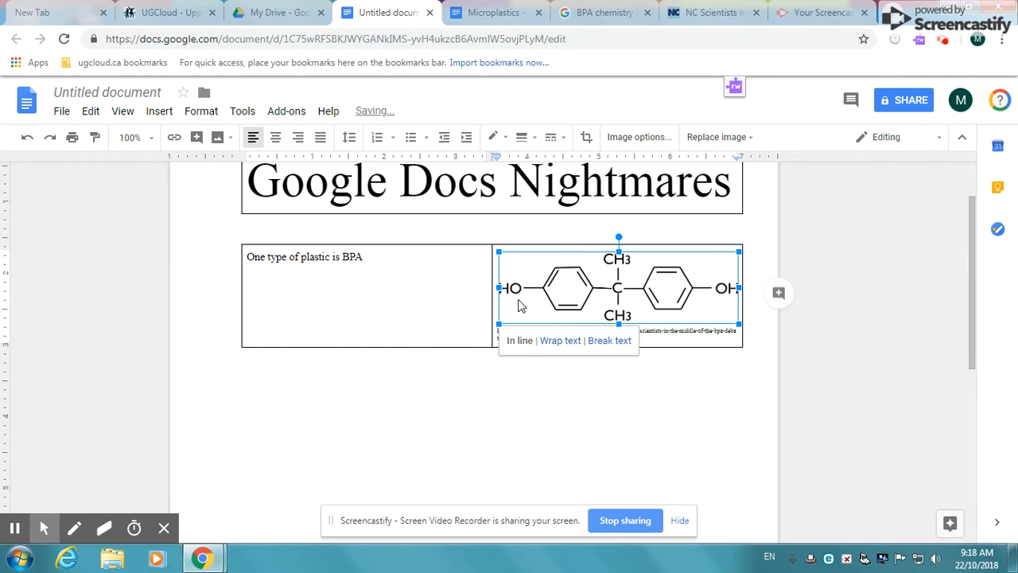
# Shrink the BPA image proportionally to about half its width and widen the text column to about 5 inches.
pyautogui.moveTo(501, 253); pyautogui.dragTo(621, 350)
pyautogui.click(548, 396)
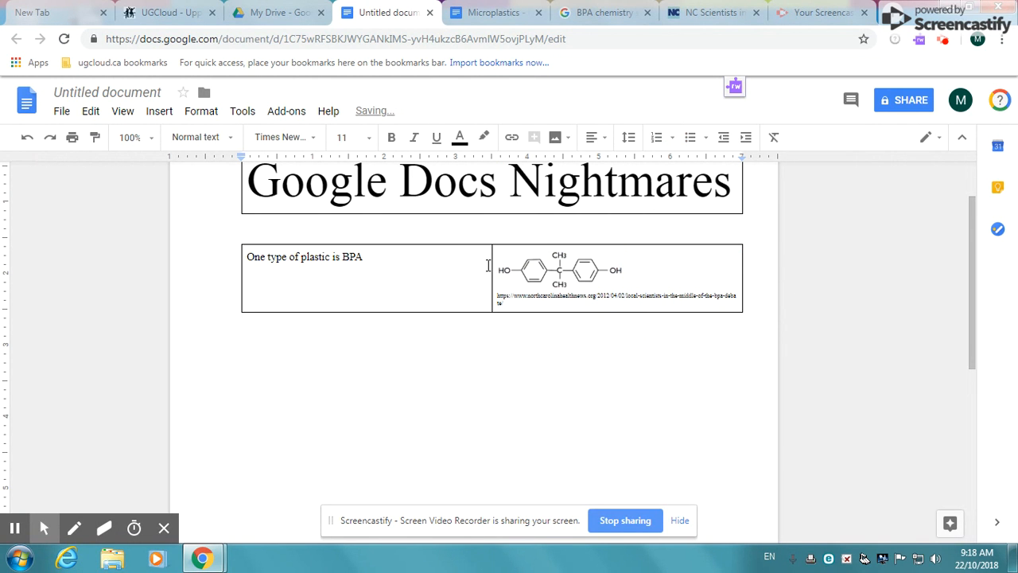
pyautogui.moveTo(493, 268); pyautogui.dragTo(598, 268)
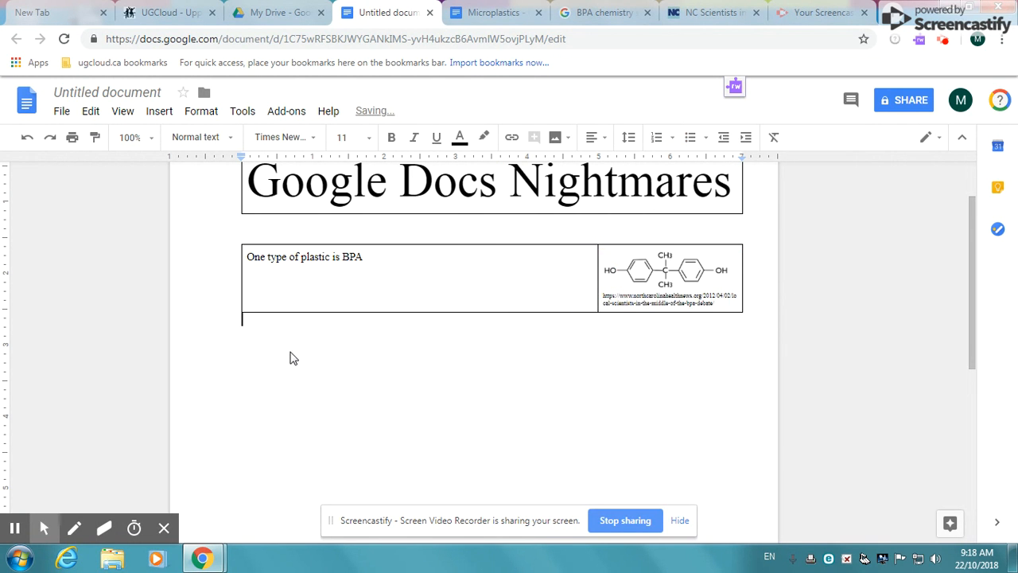
pyautogui.click(368, 388)
# Add about two lines of random filler text after "One type of plastic is BPA" and dismiss the find bar.
pyautogui.click(395, 257)
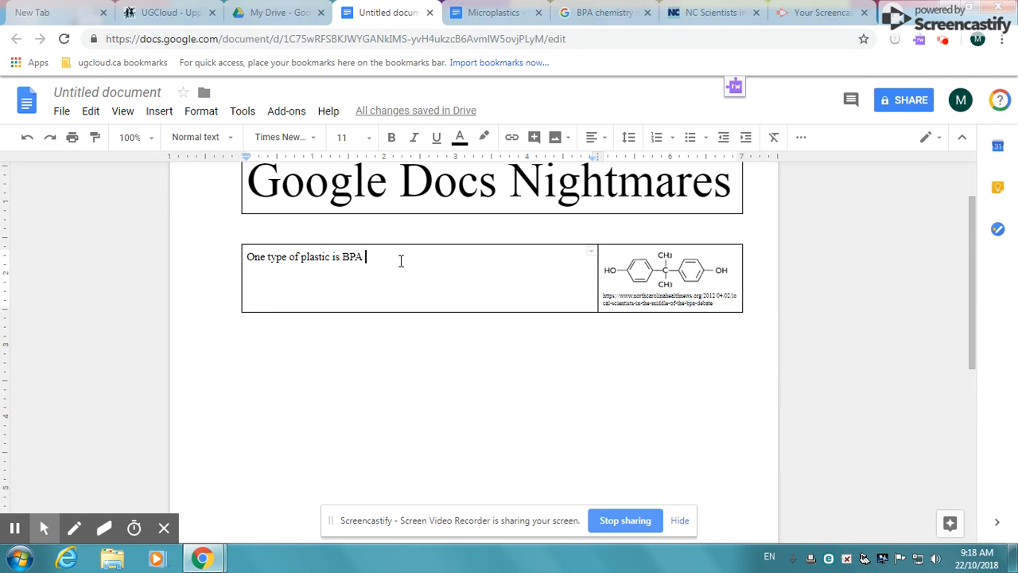
pyautogui.write('ksfv;ka;sfj;lkasj fa;slkfjd ;ksalj;kl')
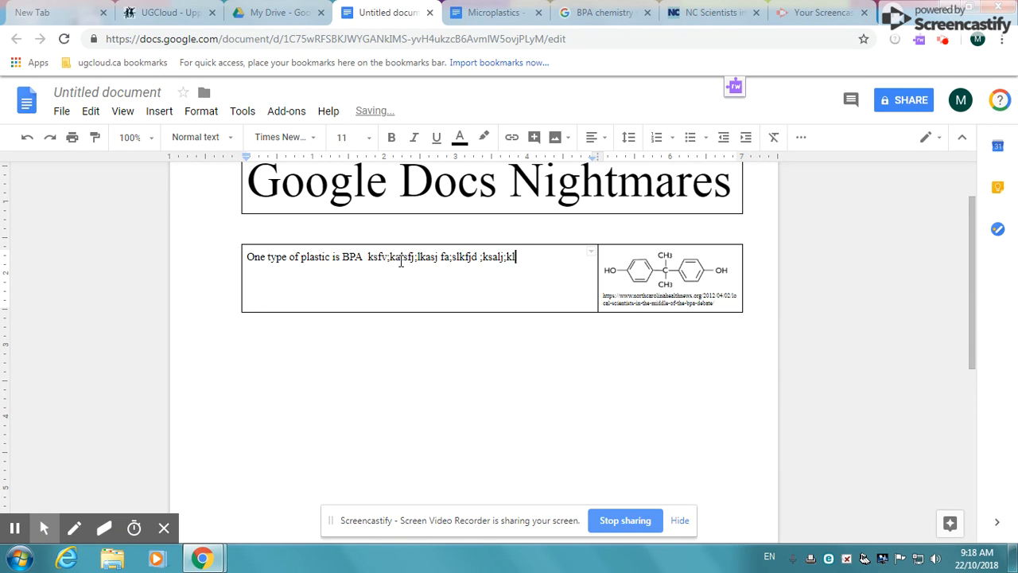
pyautogui.write('sad ;klsadjklfsa ;jlfsadklsadjsad;lkfjksad')
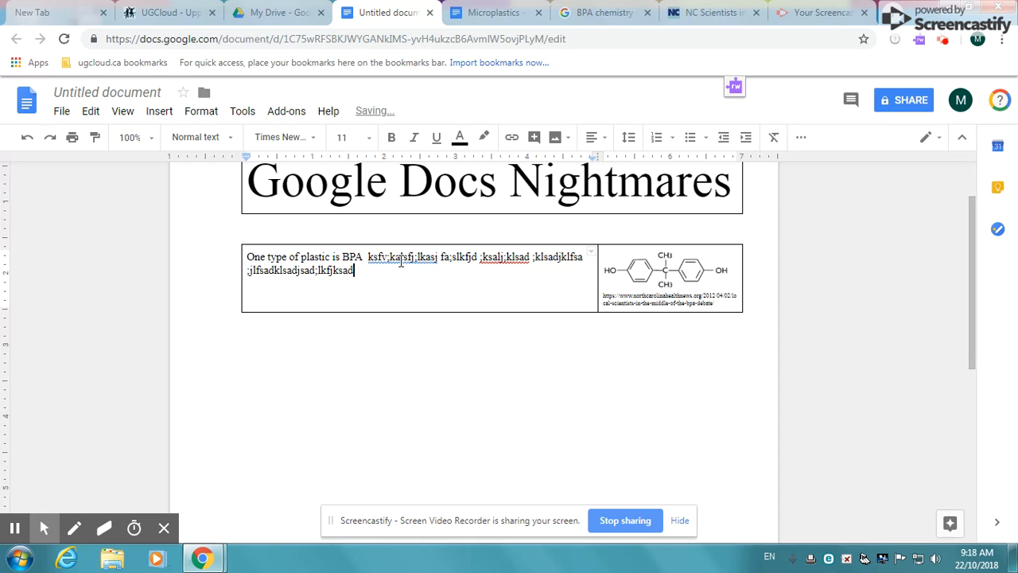
pyautogui.write(' ;lksad;klfsad;jklsadl;jk[urwqepio413-8951')
pyautogui.hotkey('ctrl', 'f')
pyautogui.write('8-1')
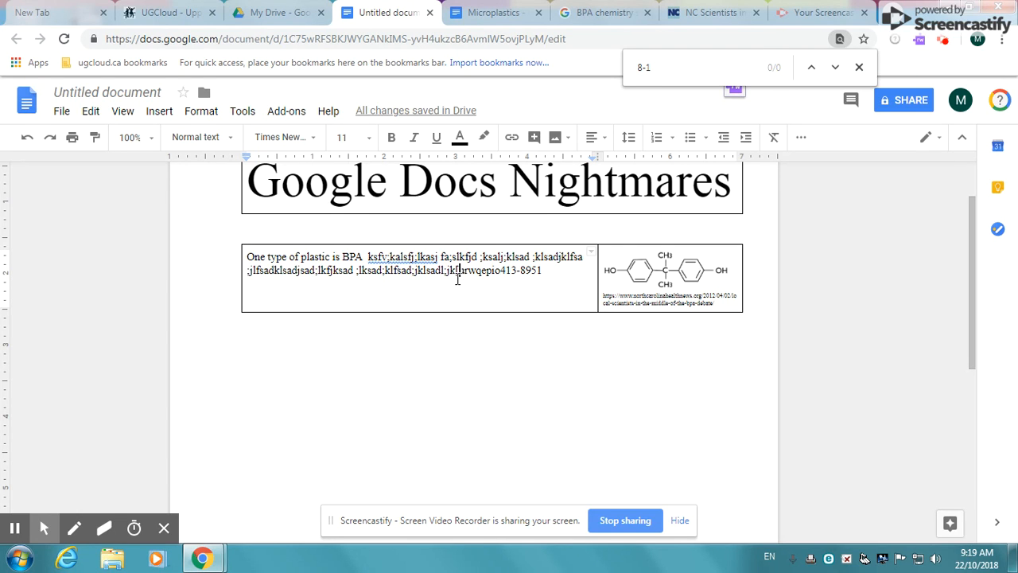
pyautogui.click(553, 271)
pyautogui.click(858, 68)
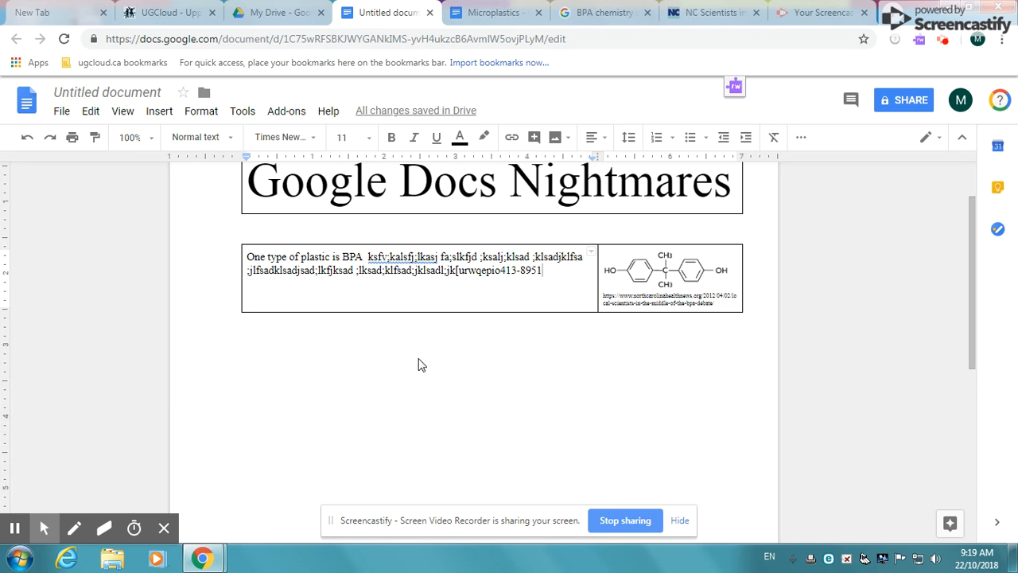
# Set the border colour of the table holding the BPA text and image to white in Table properties.
pyautogui.click(422, 310)
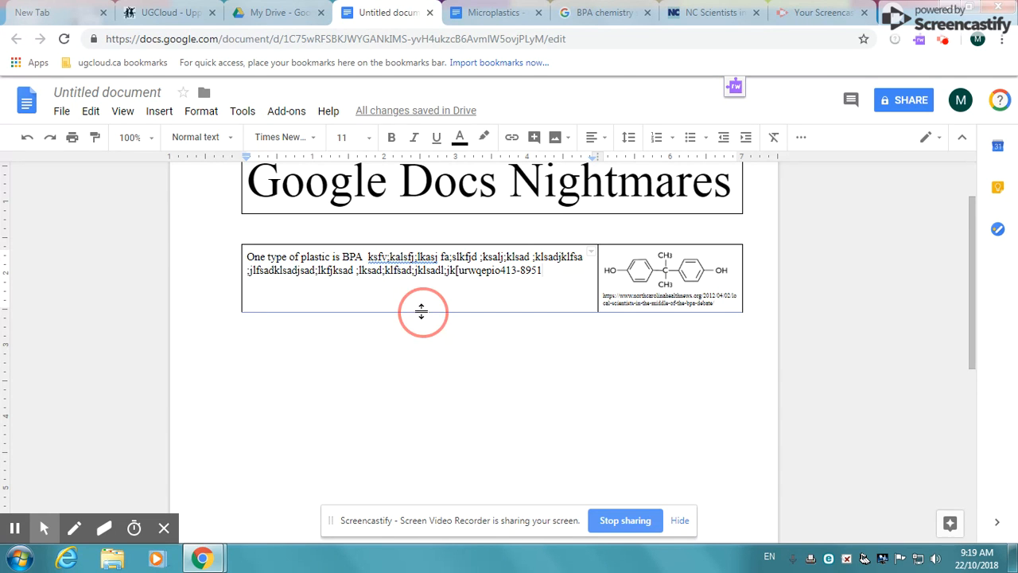
pyautogui.rightClick(422, 311)
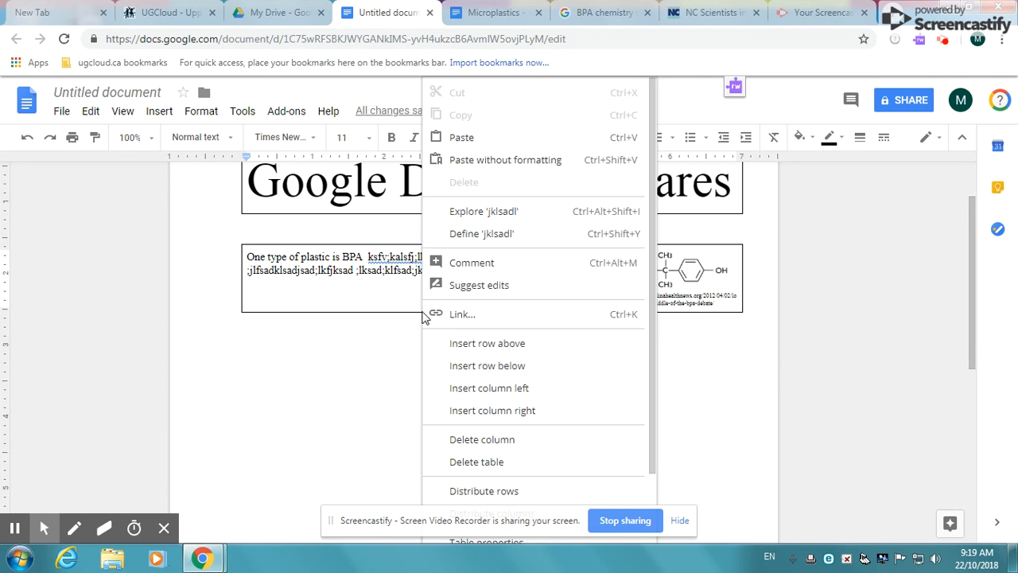
pyautogui.scroll(-2, 504, 418)
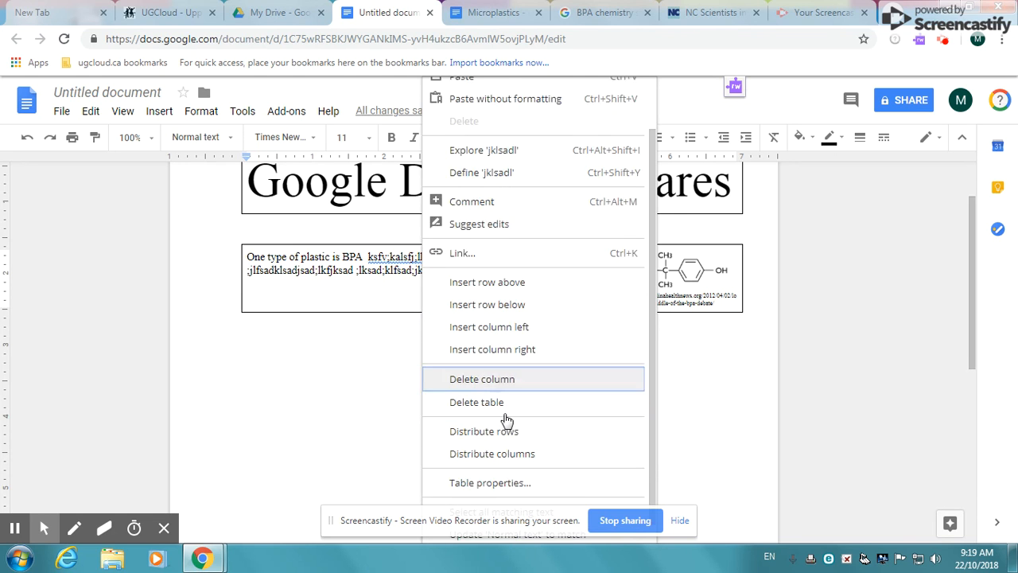
pyautogui.click(519, 460)
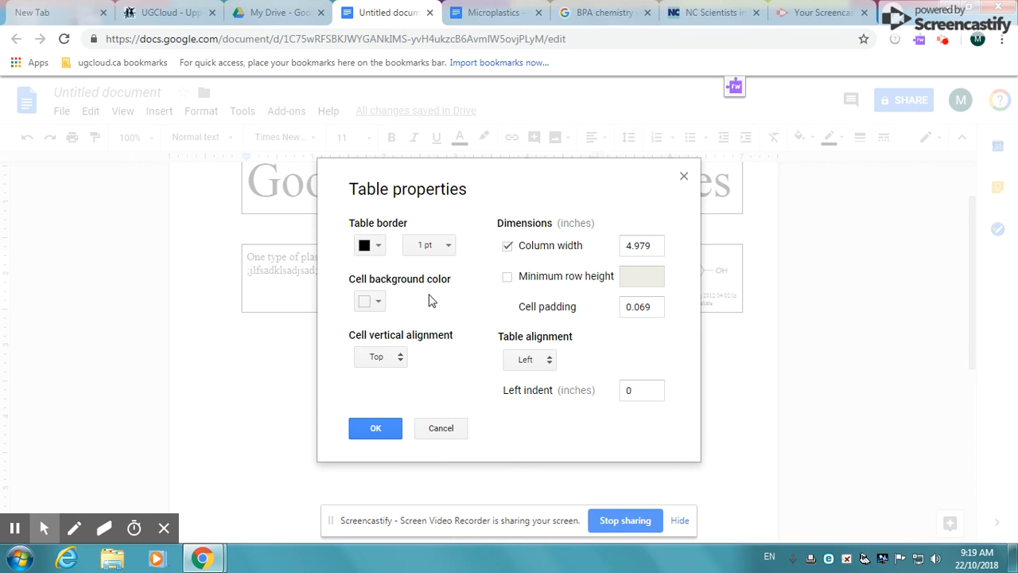
pyautogui.click(379, 250)
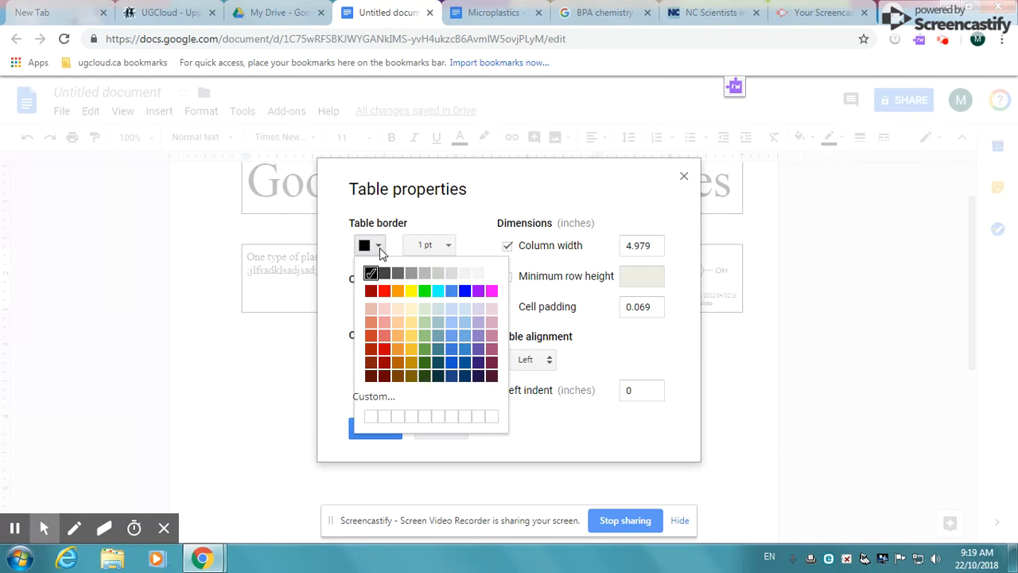
pyautogui.click(484, 272)
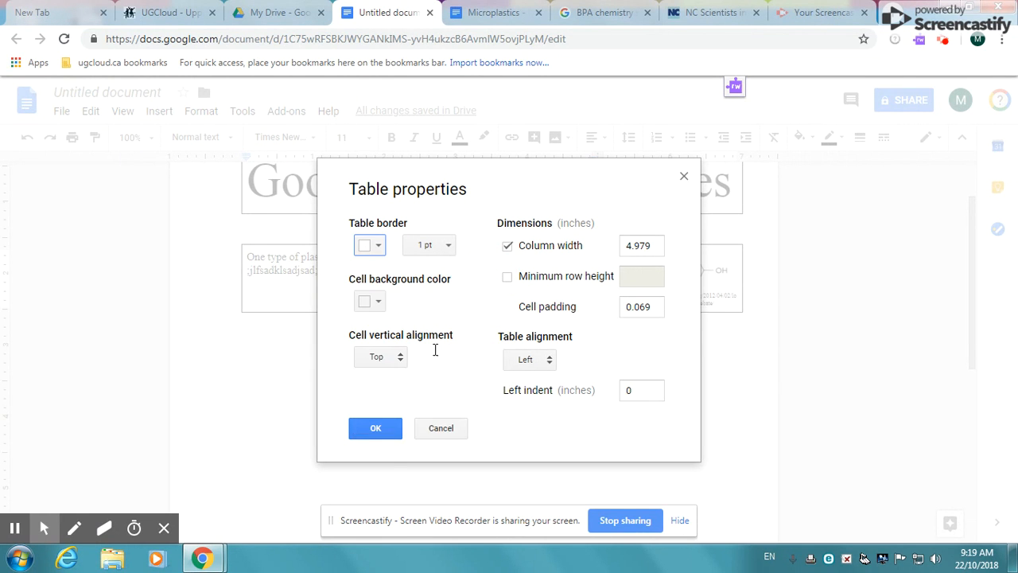
pyautogui.click(381, 434)
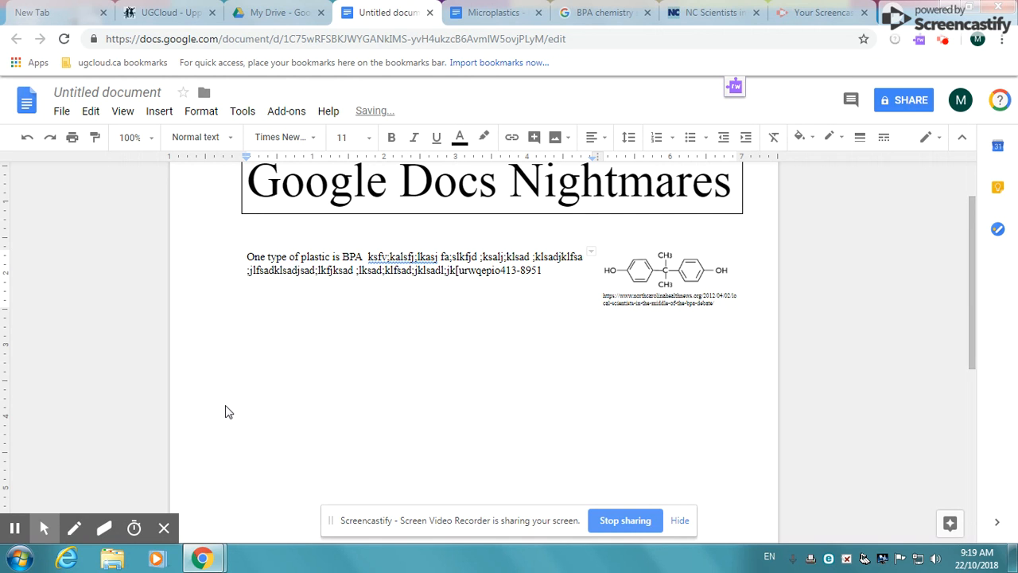
pyautogui.click(225, 411)
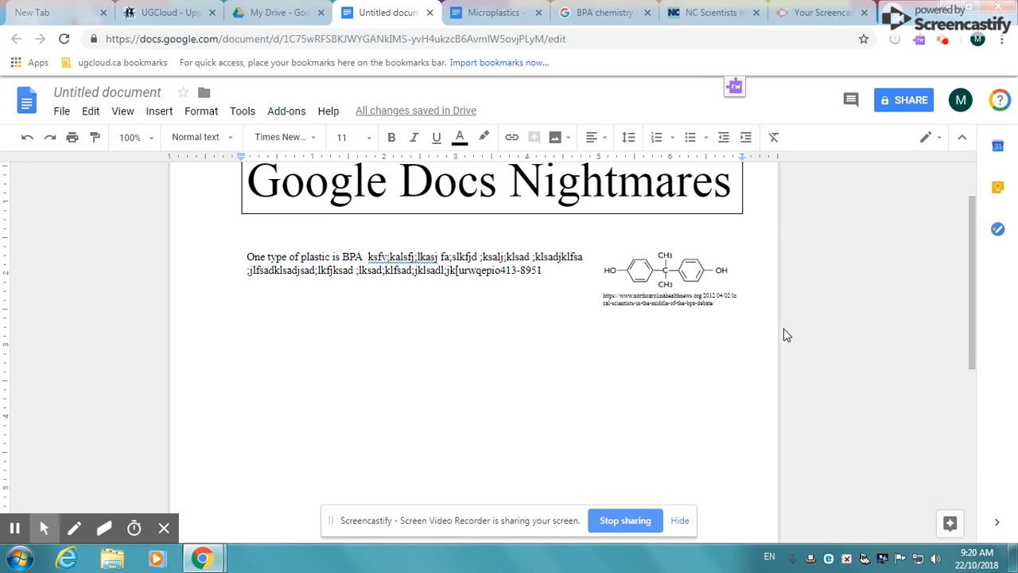
pyautogui.click(466, 290)
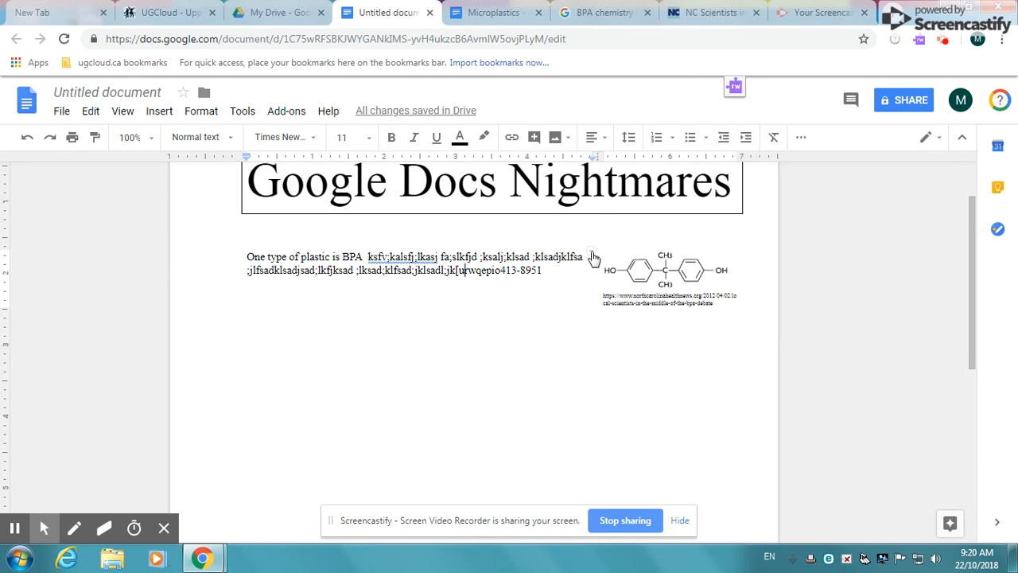
pyautogui.click(591, 254)
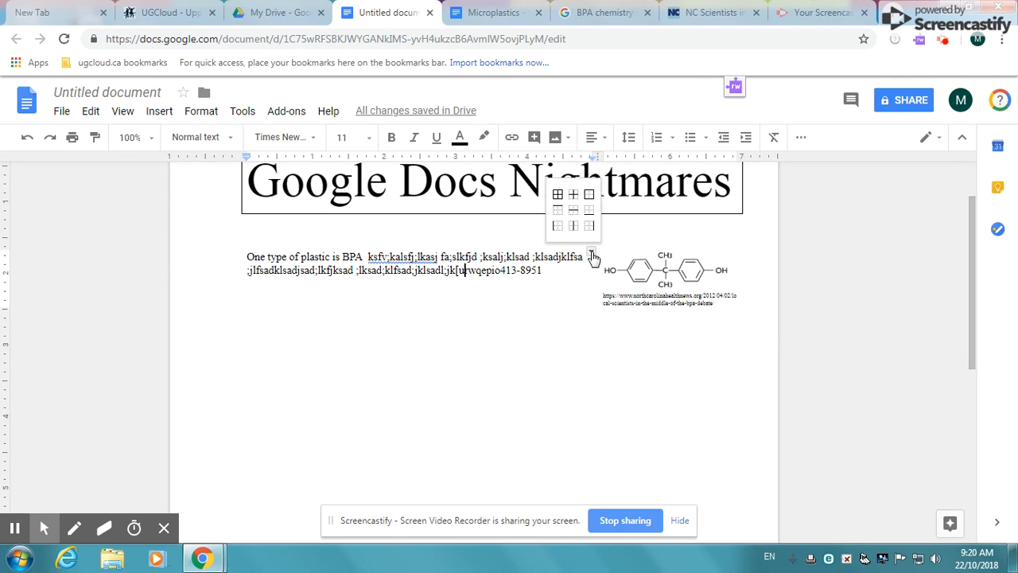
pyautogui.click(562, 196)
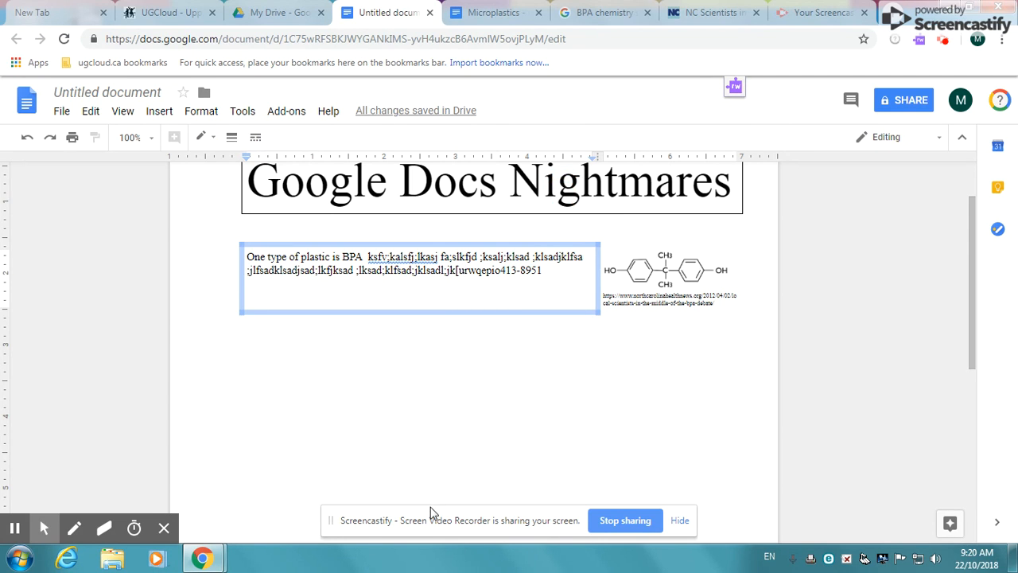
pyautogui.rightClick(566, 312)
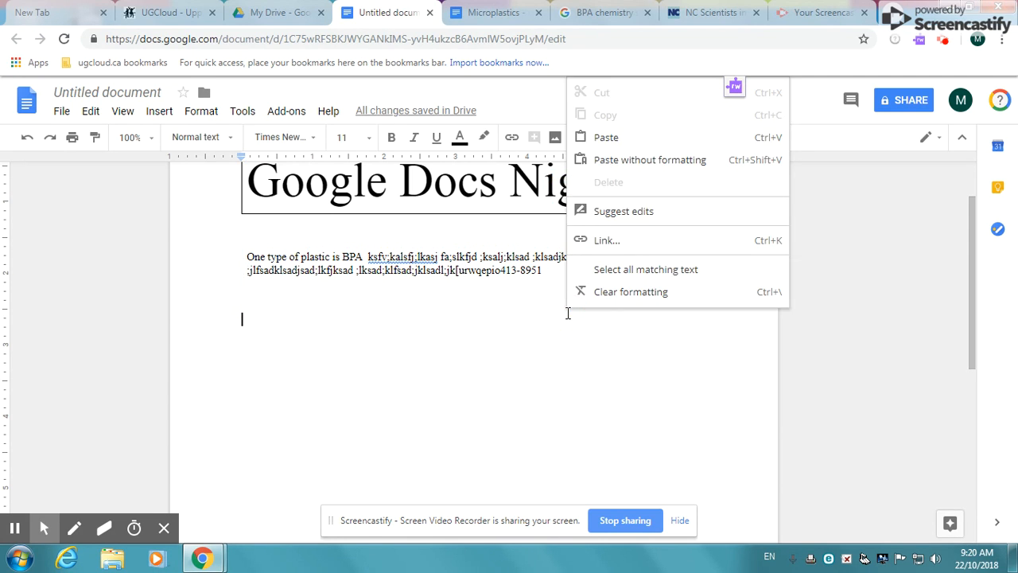
pyautogui.click(460, 271)
pyautogui.rightClick(463, 272)
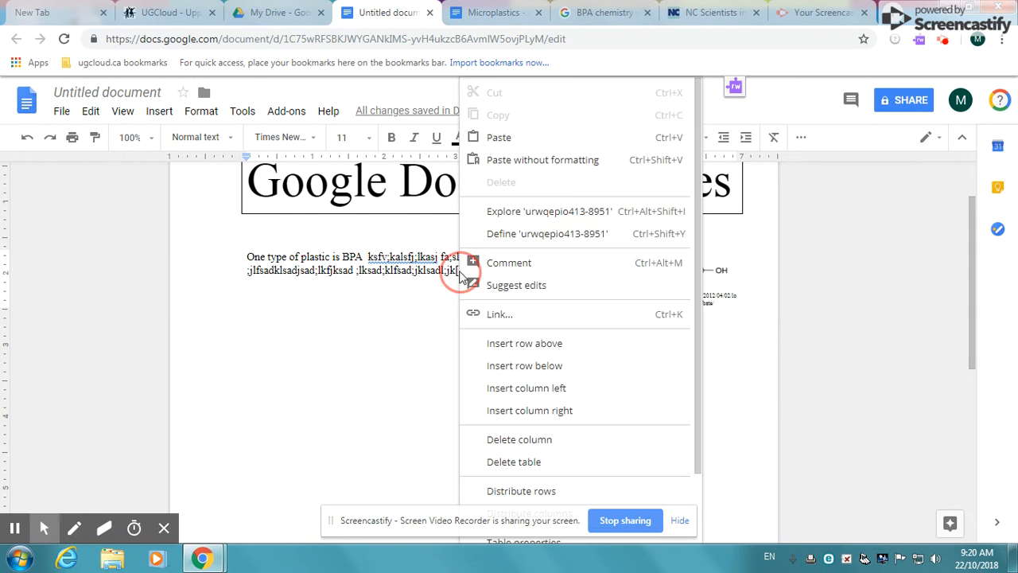
pyautogui.click(237, 240)
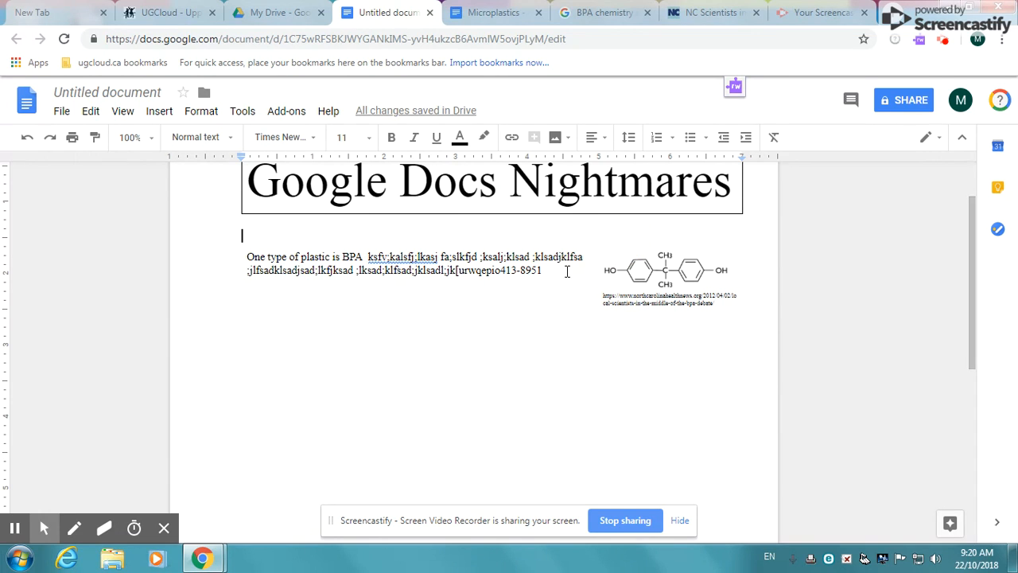
pyautogui.click(570, 320)
pyautogui.click(592, 253)
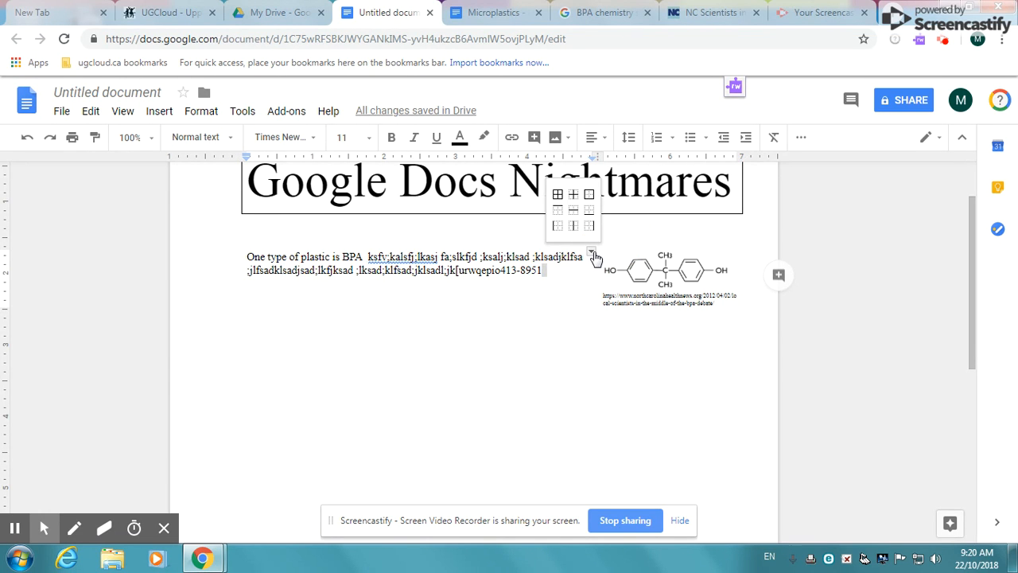
pyautogui.click(588, 194)
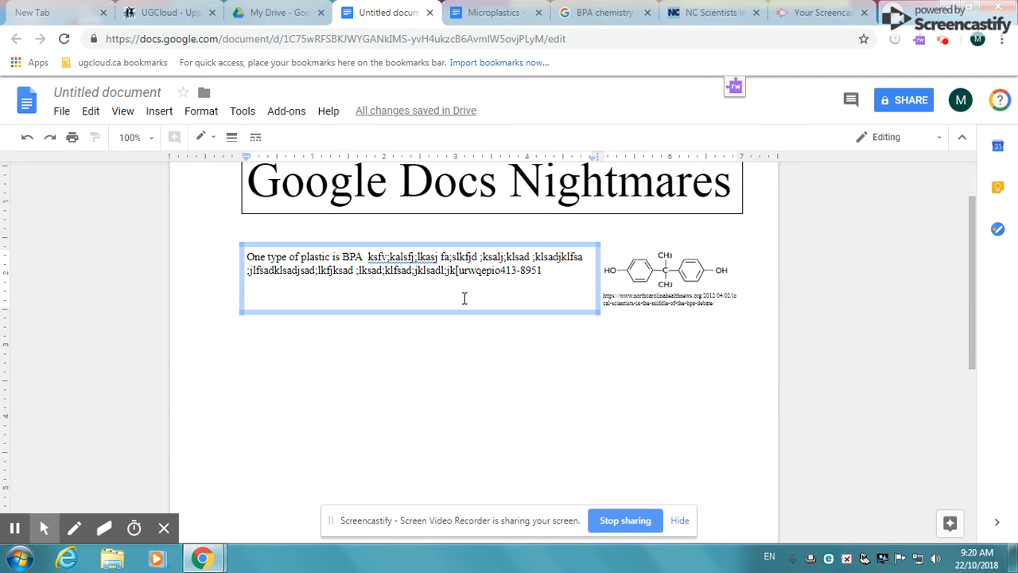
# Set the border colour of the table around the BPA text and image to orange in Table properties.
pyautogui.rightClick(597, 250)
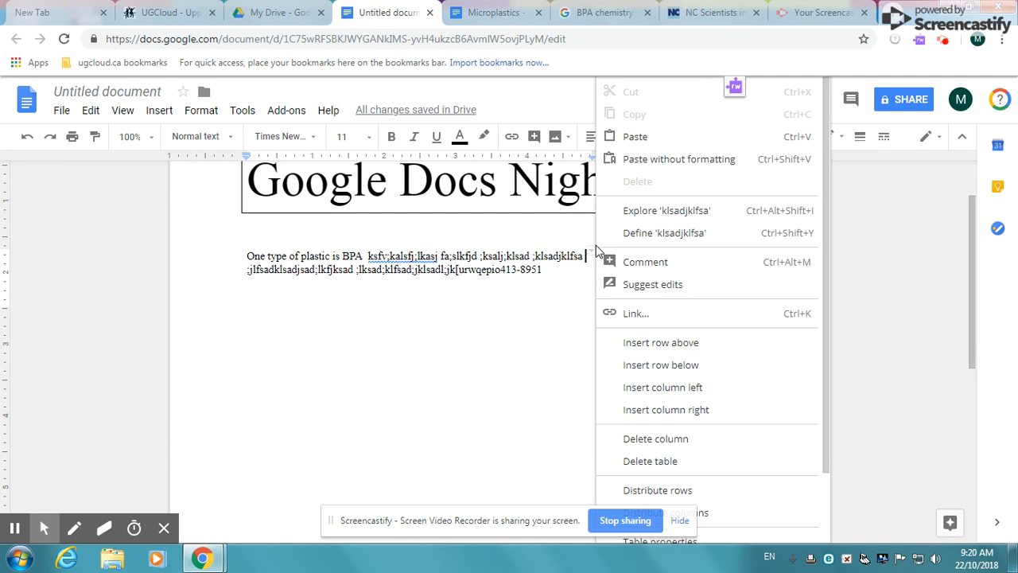
pyautogui.scroll(-2, 709, 477)
pyautogui.click(718, 457)
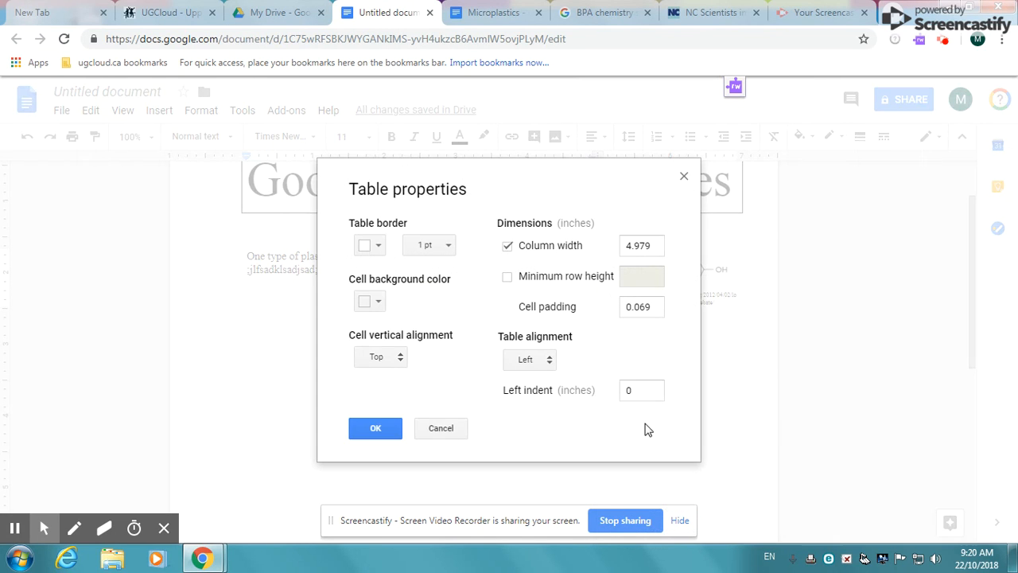
pyautogui.click(380, 247)
pyautogui.click(397, 291)
pyautogui.click(375, 431)
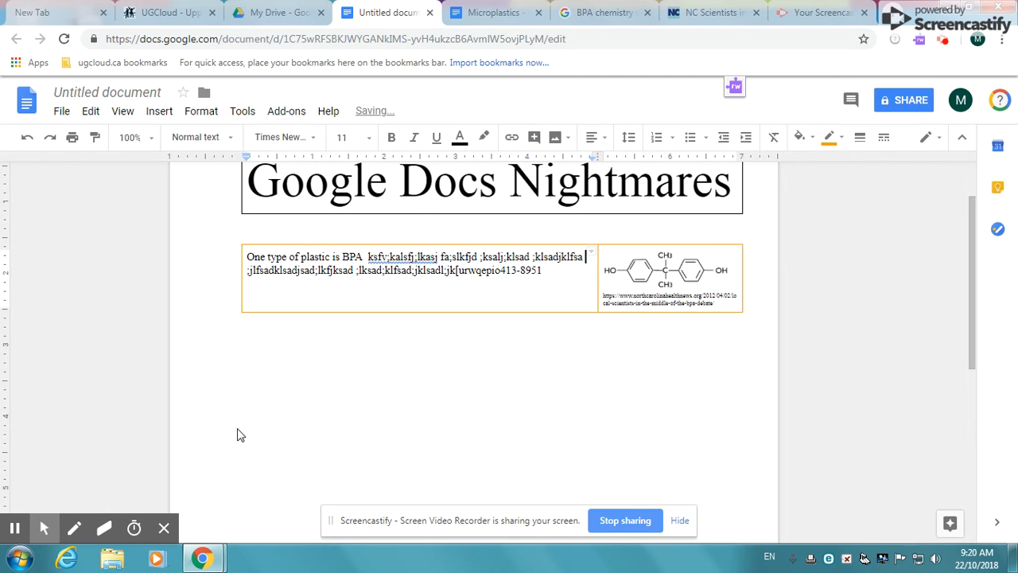
# Change the BPA table's border colour to light grey in Table properties and add a blank line below the table.
pyautogui.click(528, 312)
pyautogui.rightClick(529, 318)
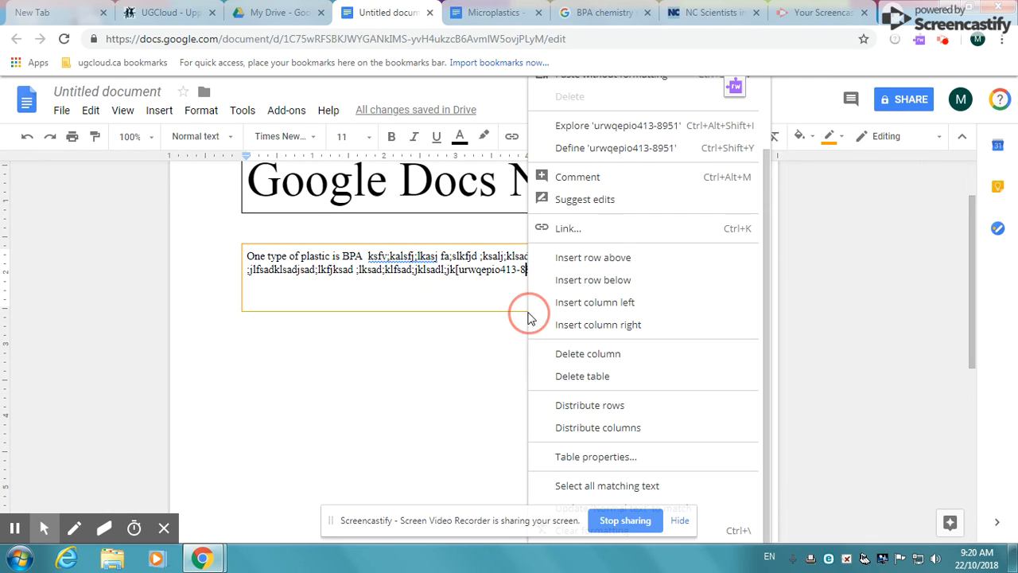
pyautogui.click(579, 458)
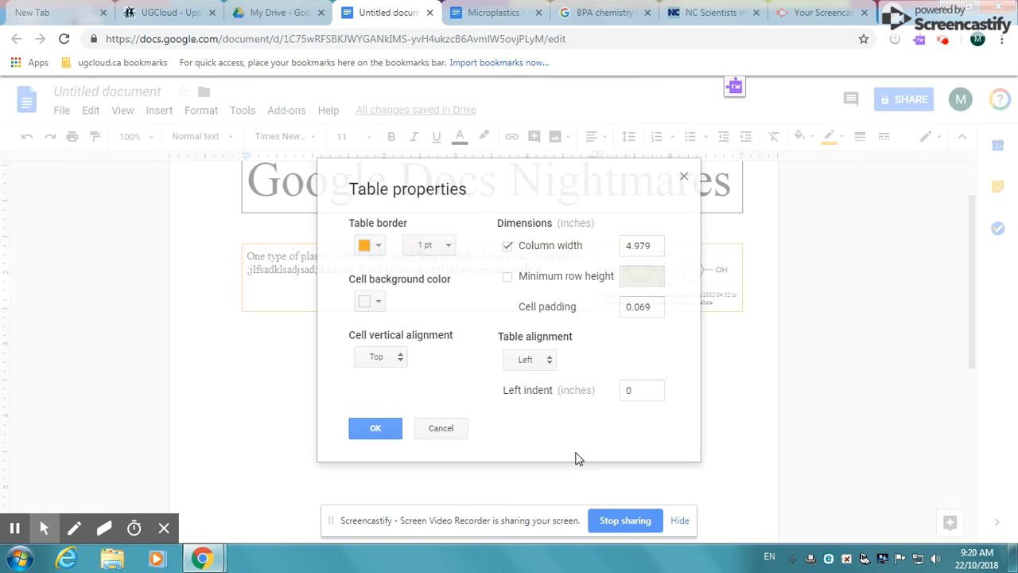
pyautogui.click(378, 248)
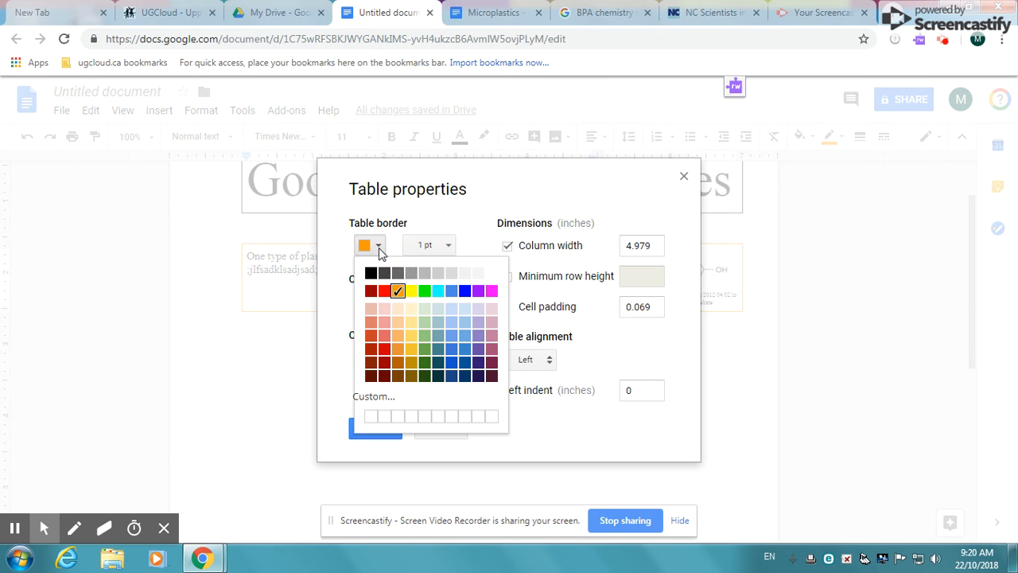
pyautogui.click(458, 279)
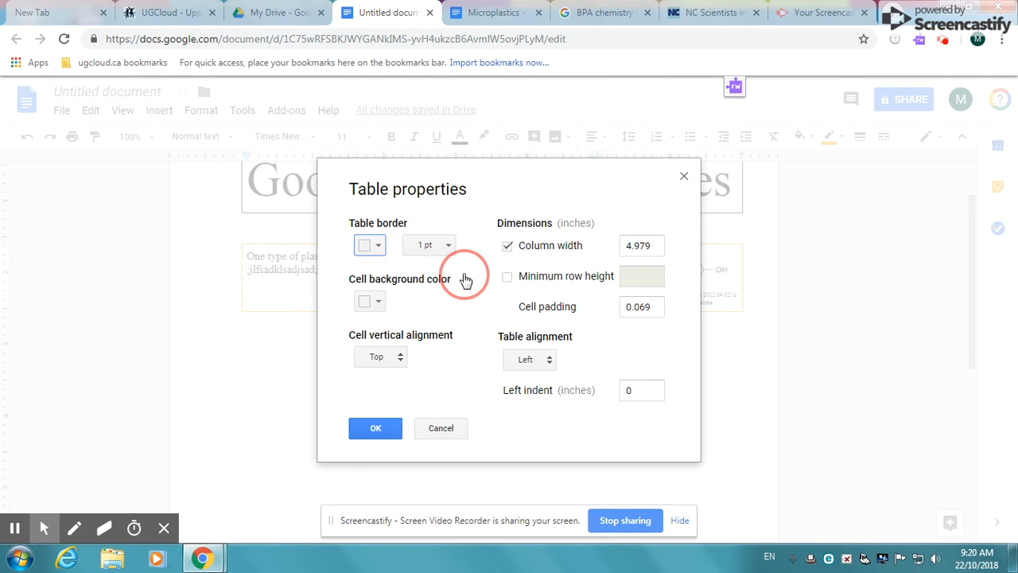
pyautogui.click(374, 427)
pyautogui.click(332, 410)
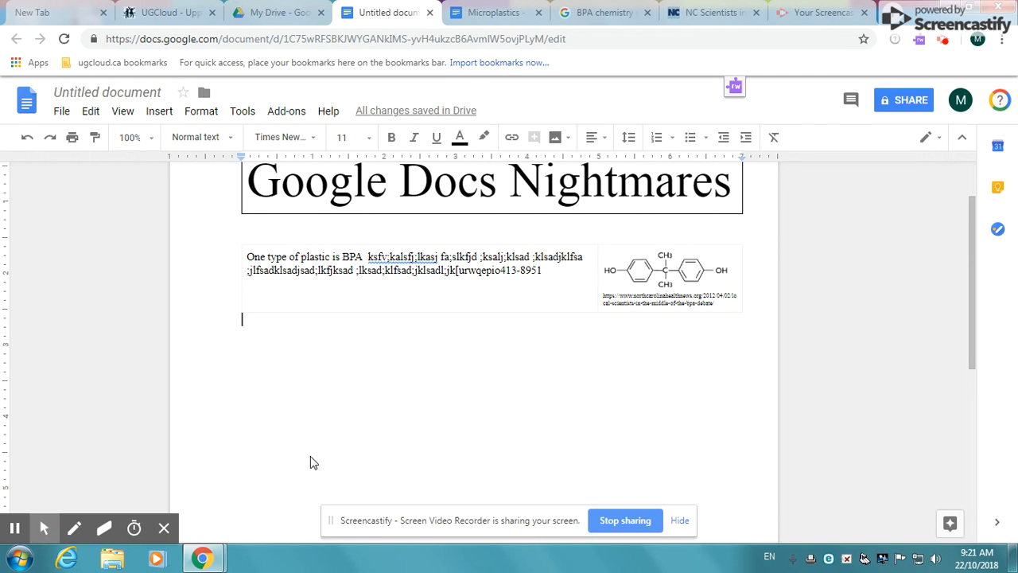
pyautogui.press('Return')
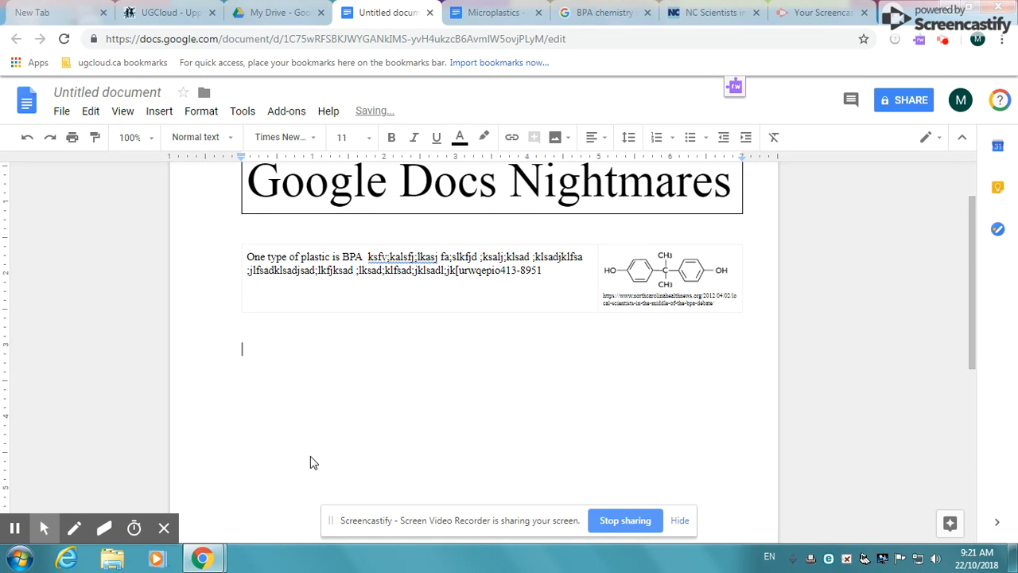
# Return to the Google results for the BPA structural diagram and shorten the web search to "BPA chemistry".
pyautogui.click(704, 17)
pyautogui.click(669, 109)
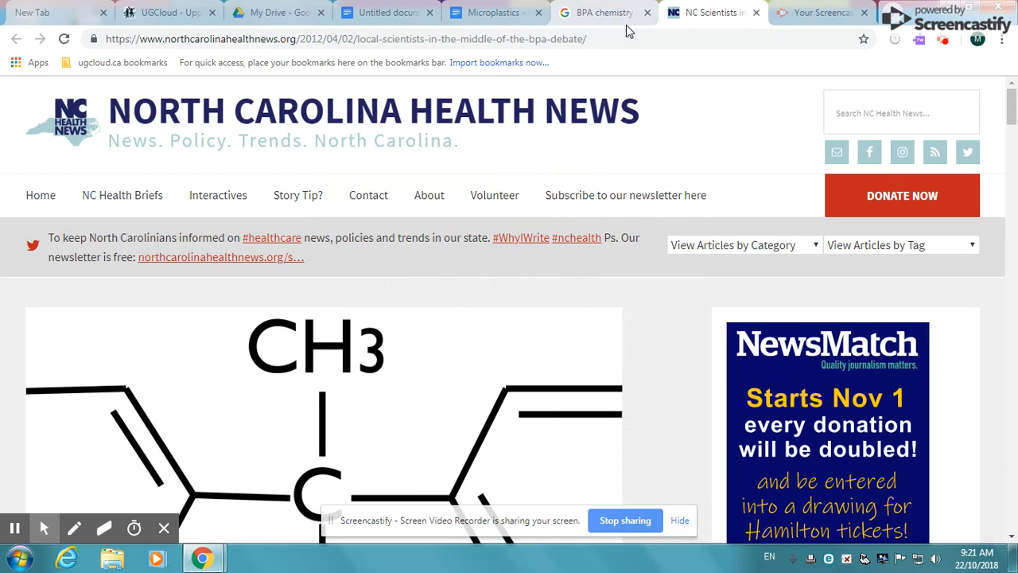
pyautogui.click(616, 14)
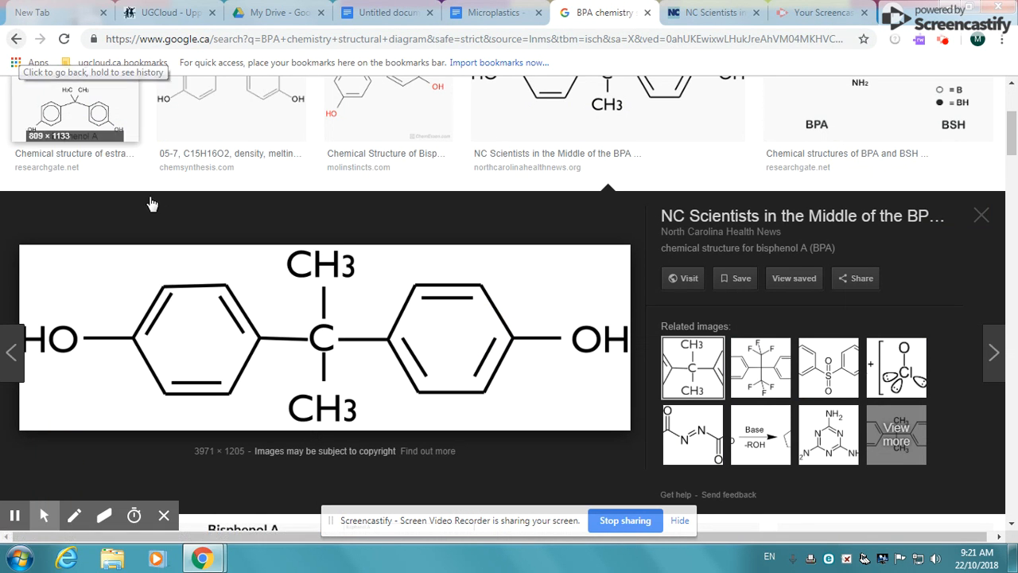
pyautogui.scroll(3, 152, 204)
pyautogui.click(130, 151)
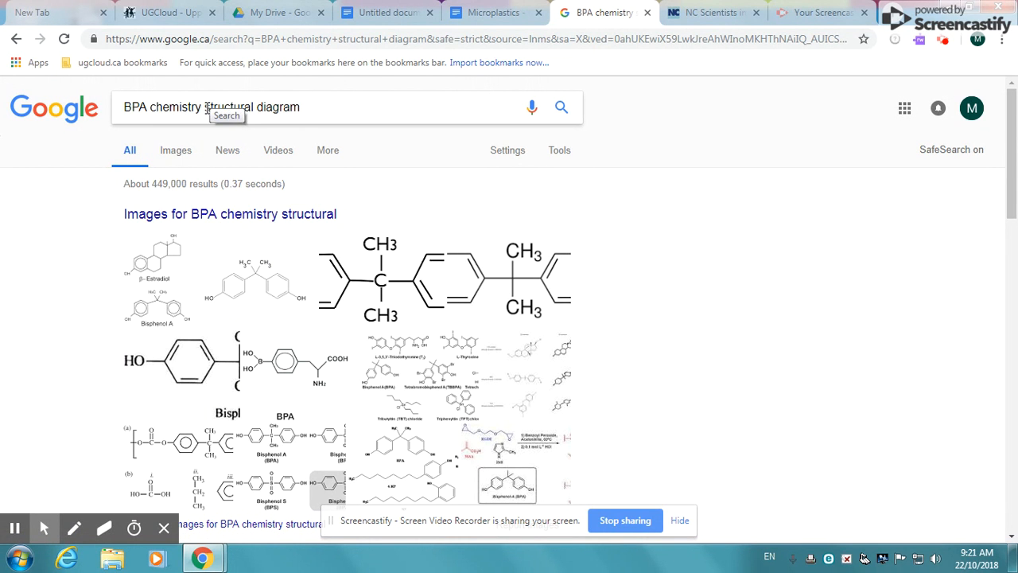
pyautogui.moveTo(205, 110); pyautogui.dragTo(421, 136)
pyautogui.press('BackSpace')
pyautogui.press('Return')
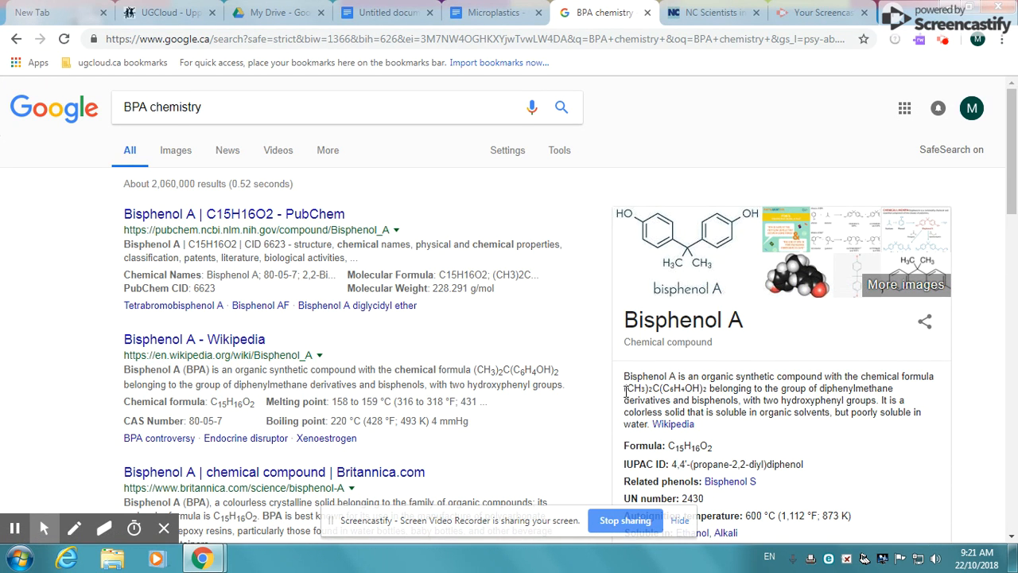
# Highlight the chemical formula and description in the Bisphenol A summary, and open its source article on Wikipedia.
pyautogui.moveTo(625, 390); pyautogui.dragTo(721, 389)
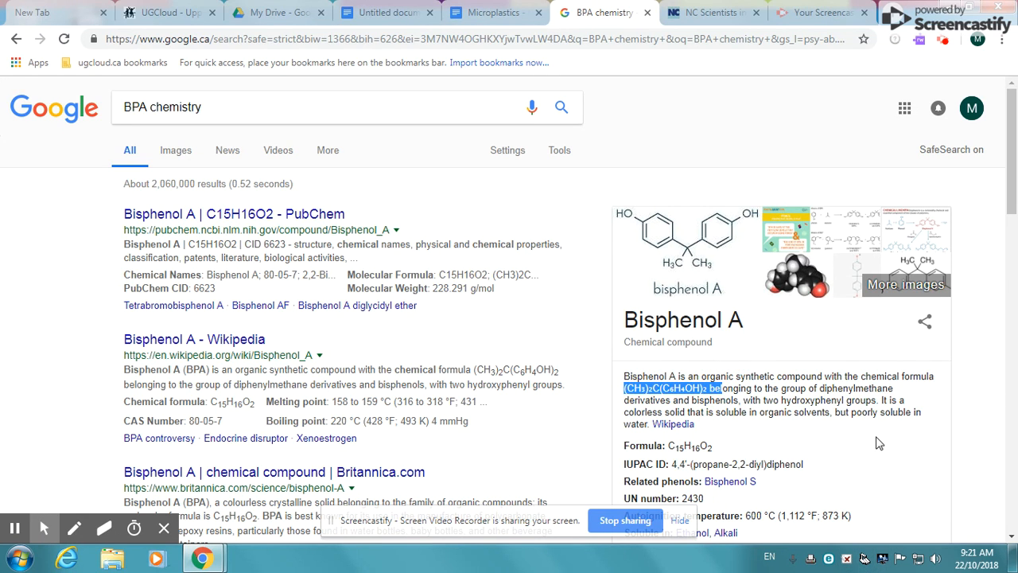
pyautogui.click(812, 453)
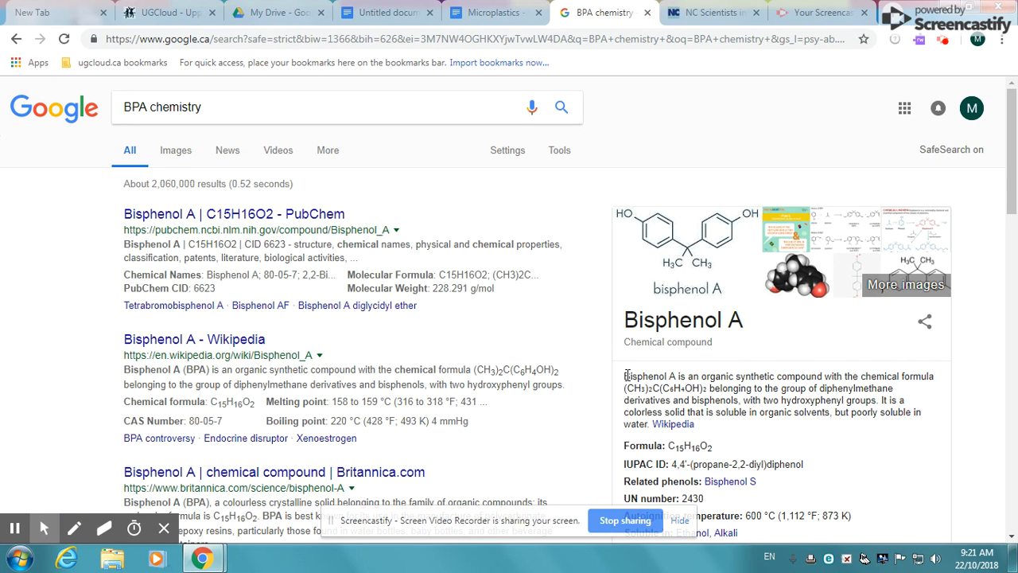
pyautogui.moveTo(626, 375); pyautogui.dragTo(921, 425)
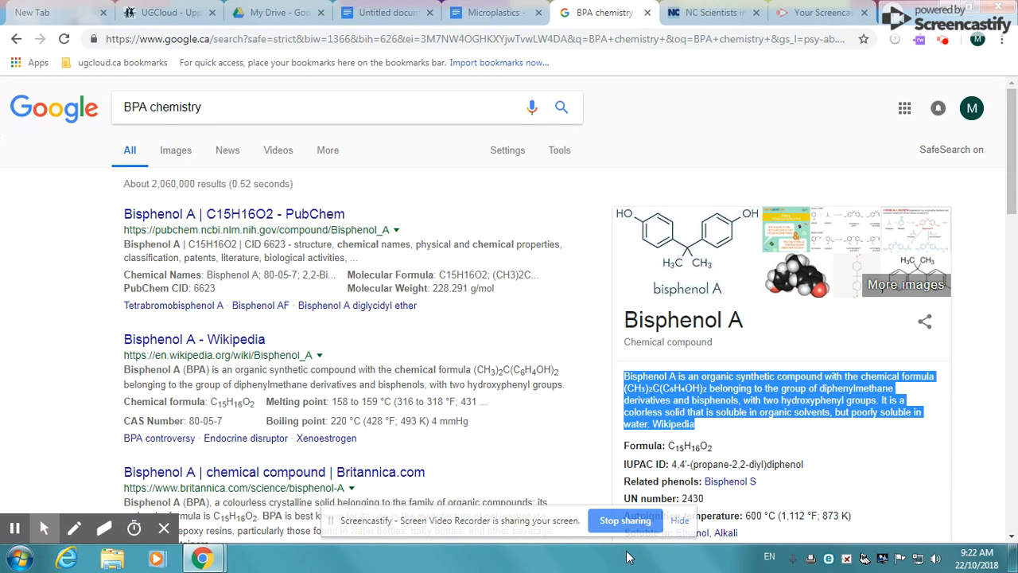
pyautogui.click(754, 442)
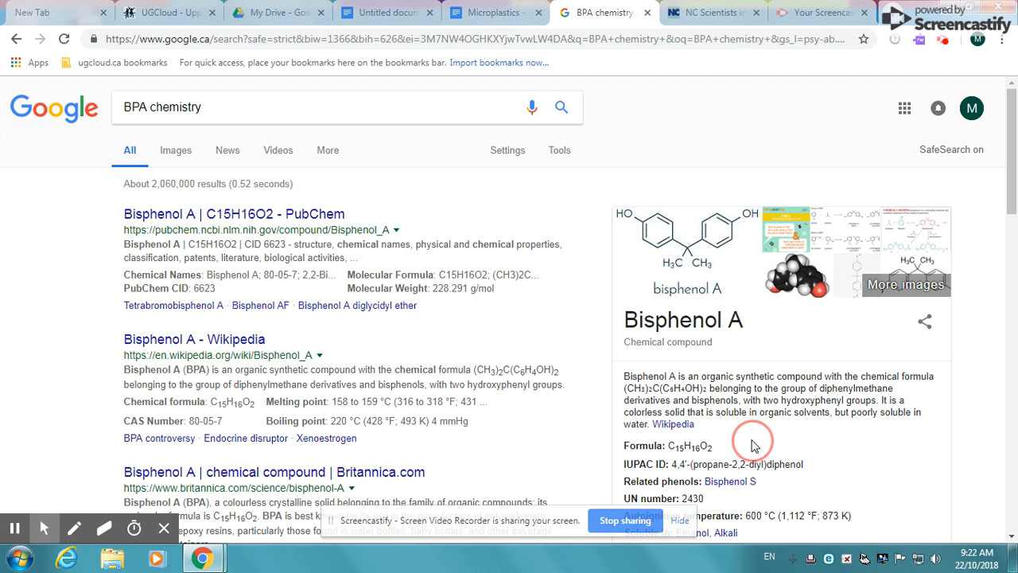
pyautogui.click(676, 426)
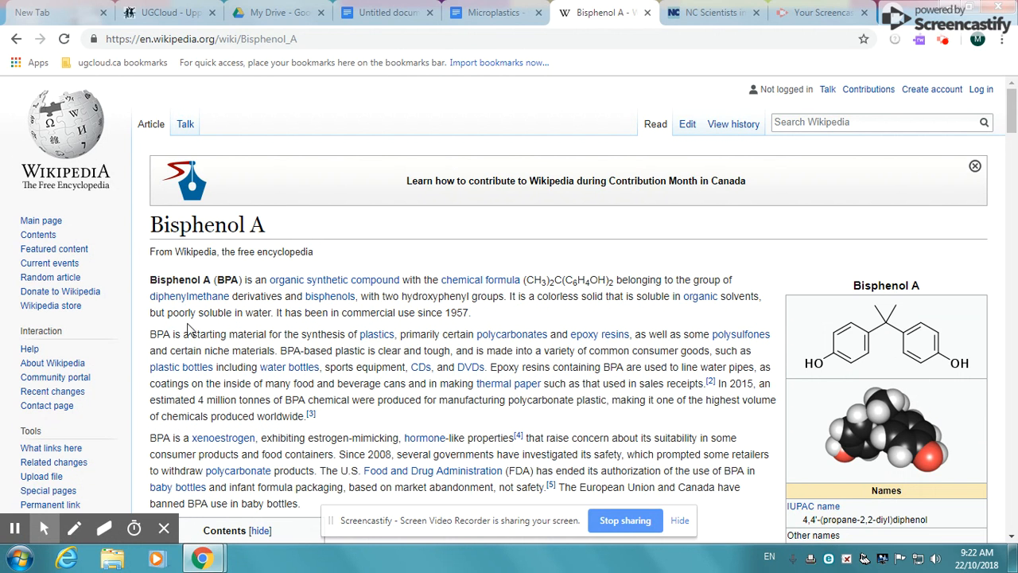
# Copy the opening paragraph of the Bisphenol A article and paste it below the table in the untitled Google Docs document.
pyautogui.moveTo(151, 279); pyautogui.dragTo(471, 313)
pyautogui.hotkey('ctrl', 'c')
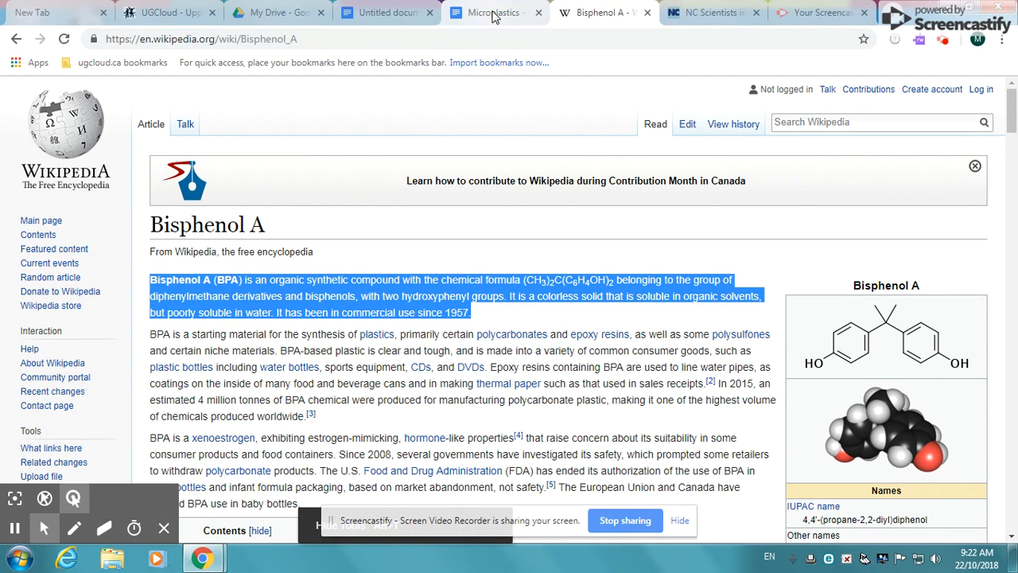
pyautogui.click(494, 13)
pyautogui.click(387, 14)
pyautogui.click(230, 351)
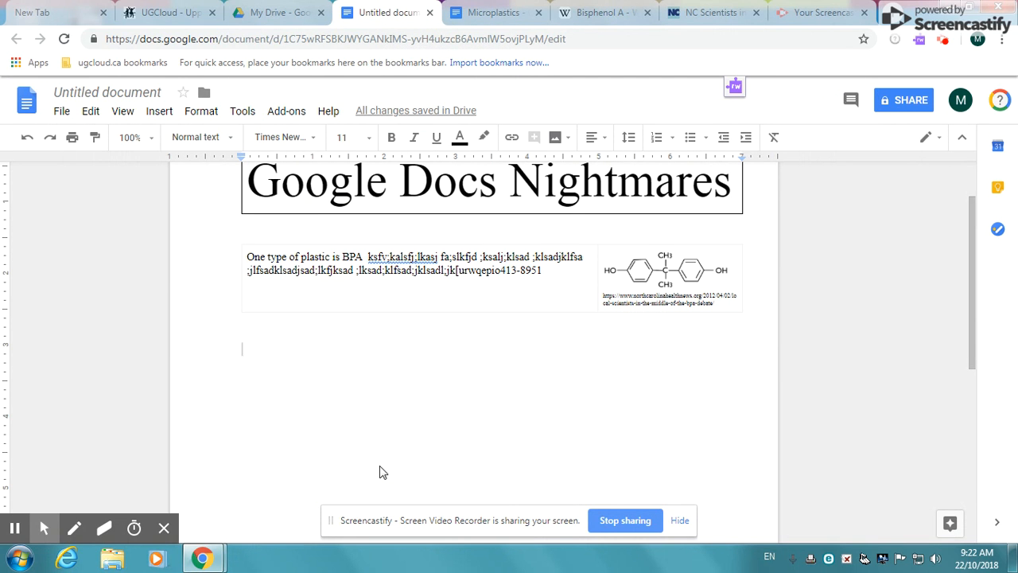
pyautogui.hotkey('ctrl', 'v')
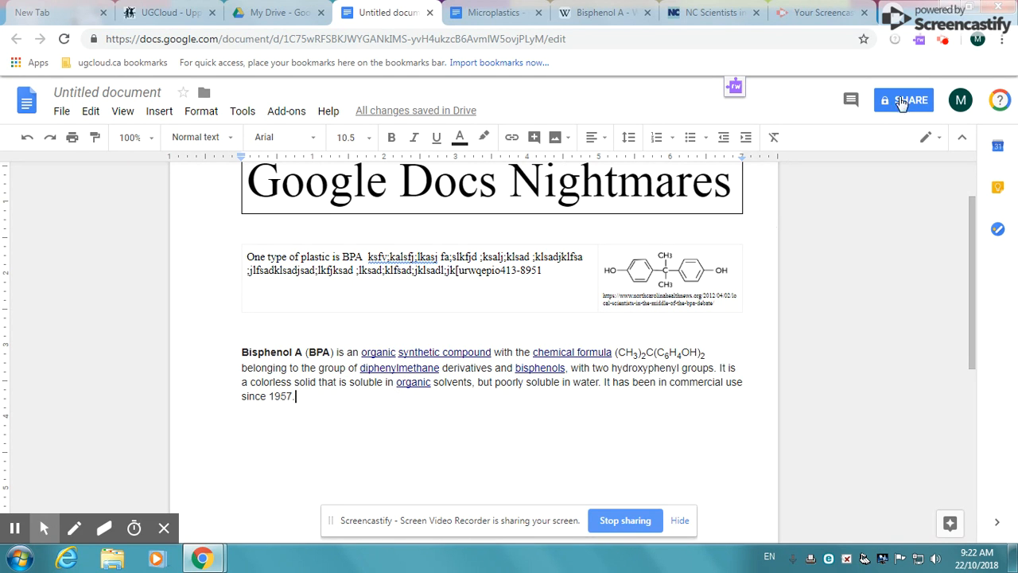
# Minimise the browser and open Notepad from the Accessories folder in the Courseware shortcuts.
pyautogui.click(948, 10)
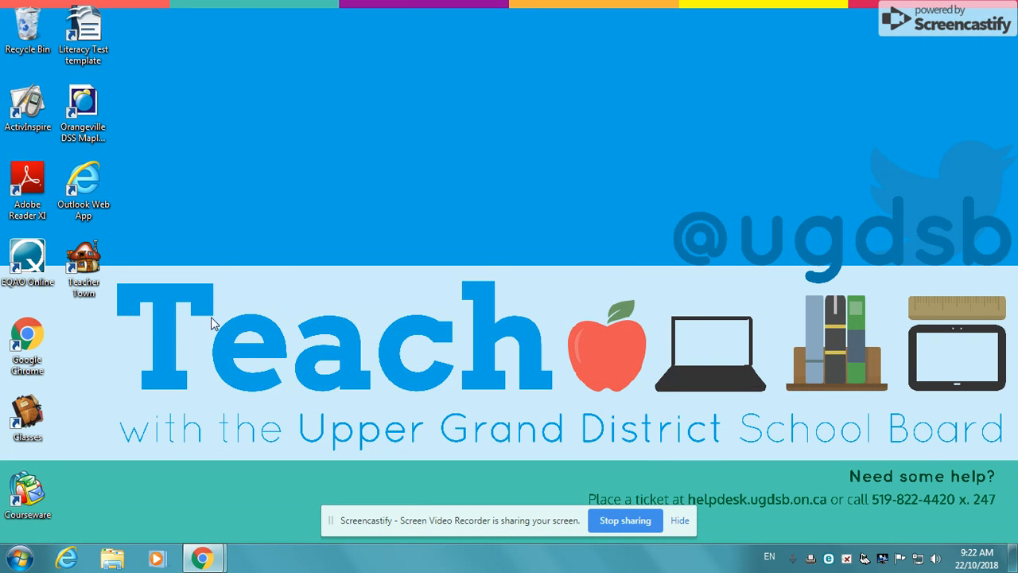
pyautogui.doubleClick(28, 497)
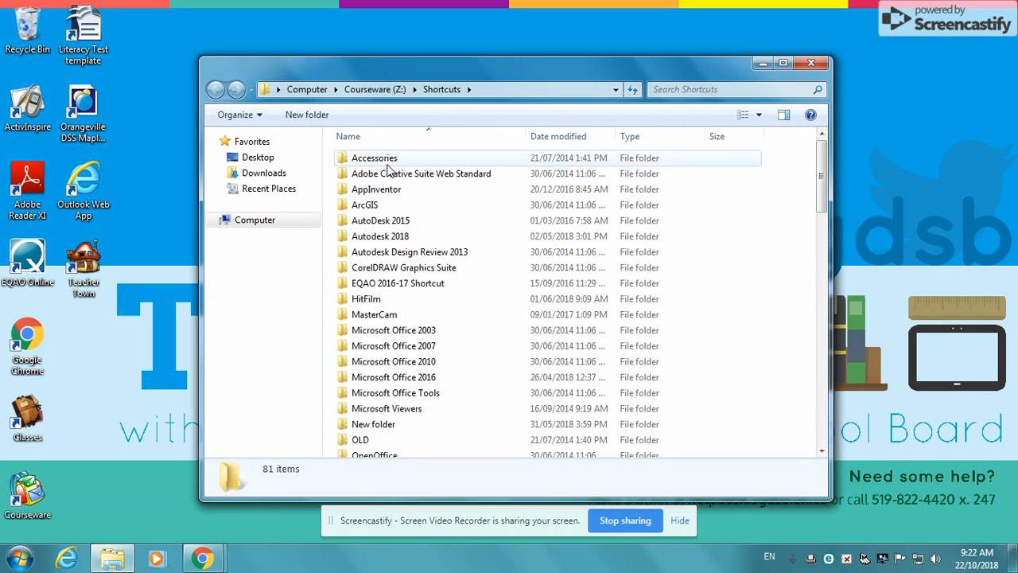
pyautogui.doubleClick(387, 162)
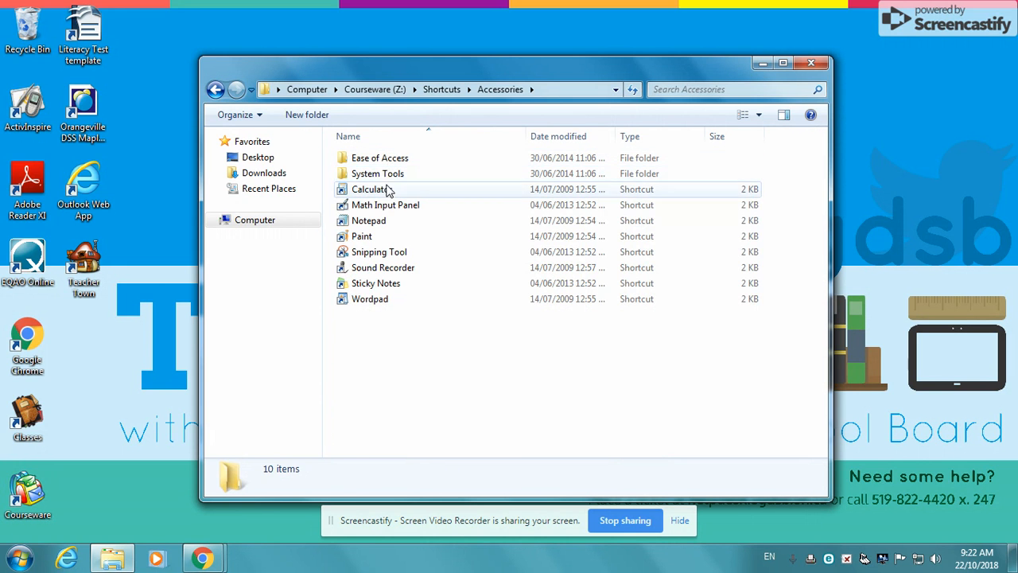
pyautogui.doubleClick(385, 221)
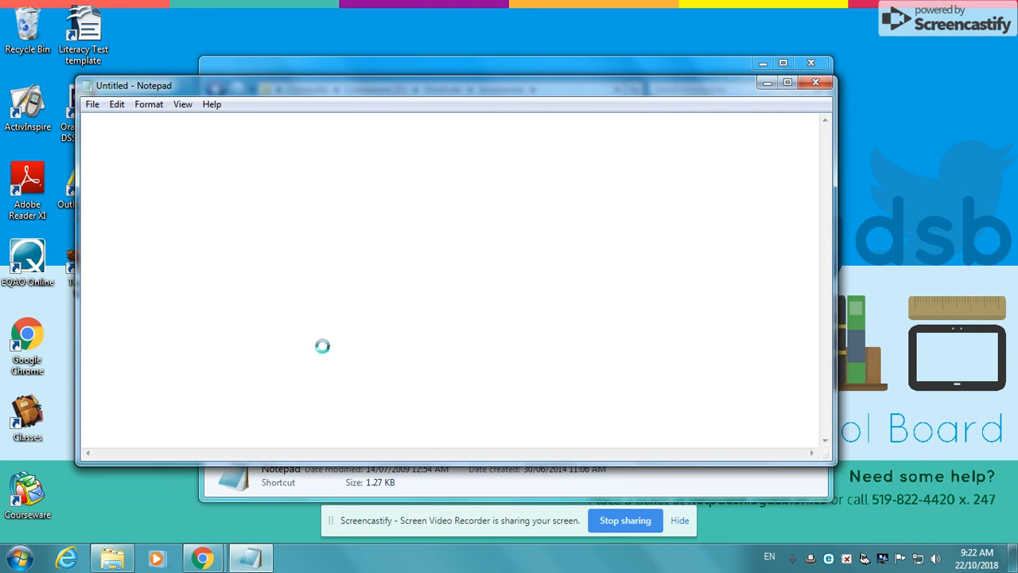
# Paste the copied Bisphenol A paragraph into the blank Notepad file and turn on Word Wrap.
pyautogui.hotkey('ctrl', 'v')
pyautogui.click(183, 104)
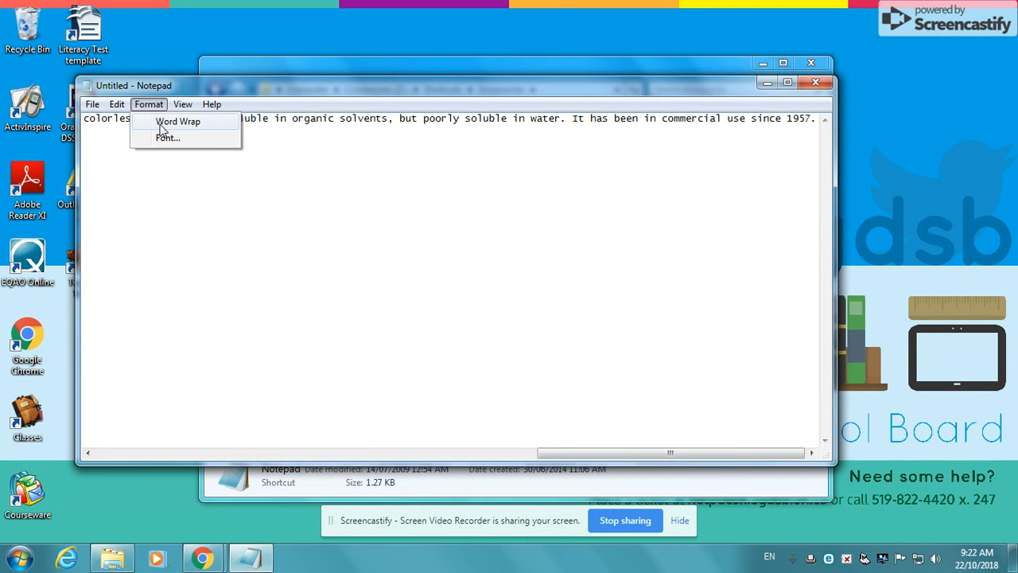
pyautogui.click(162, 121)
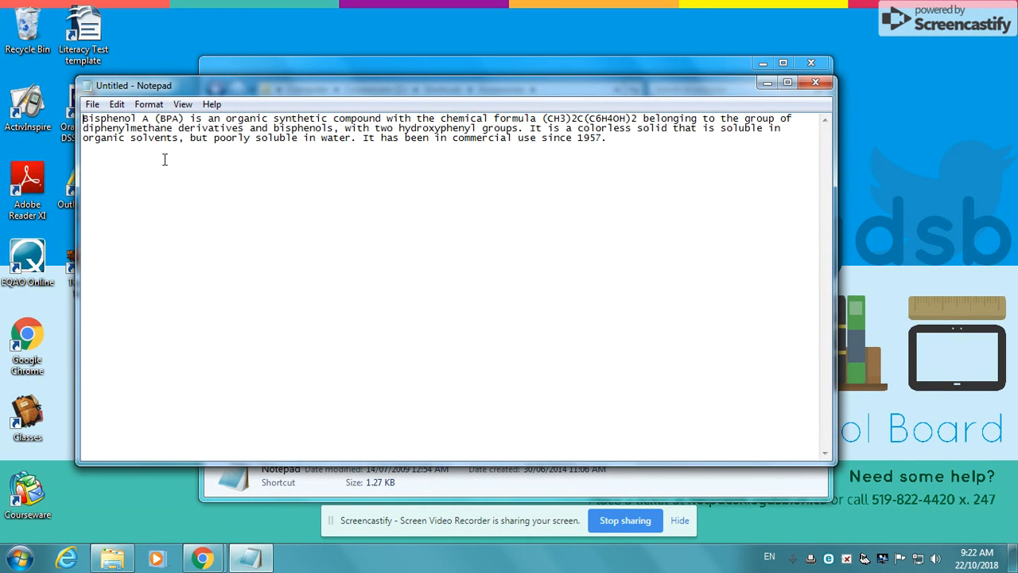
# Select all of the plain Bisphenol A text in Notepad and copy it.
pyautogui.click(117, 105)
pyautogui.click(144, 286)
pyautogui.hotkey('ctrl', 'c')
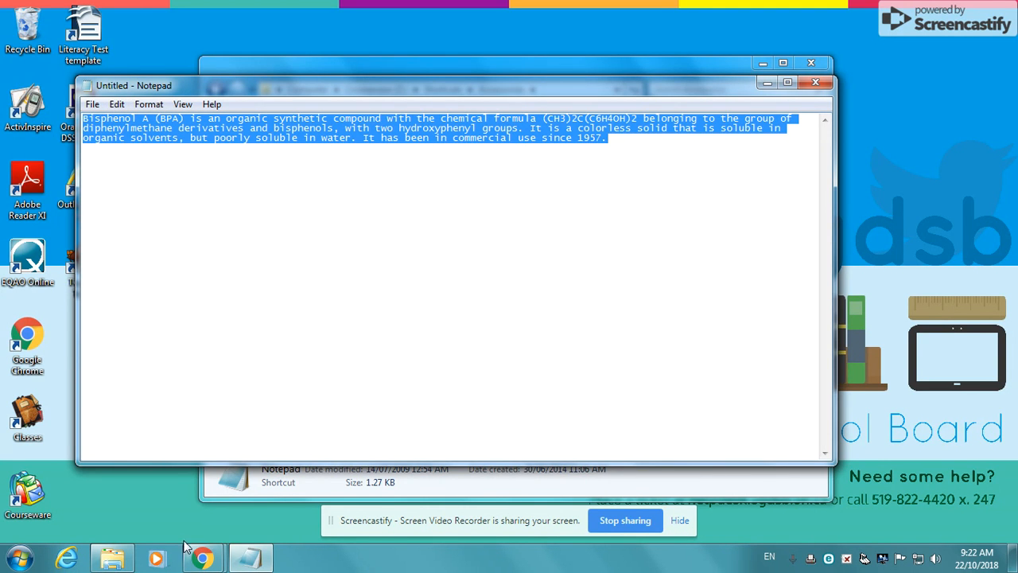
# Switch back to the untitled Google Docs document and paste the plain Bisphenol A text on a new line below the formatted paragraph.
pyautogui.moveTo(201, 557)
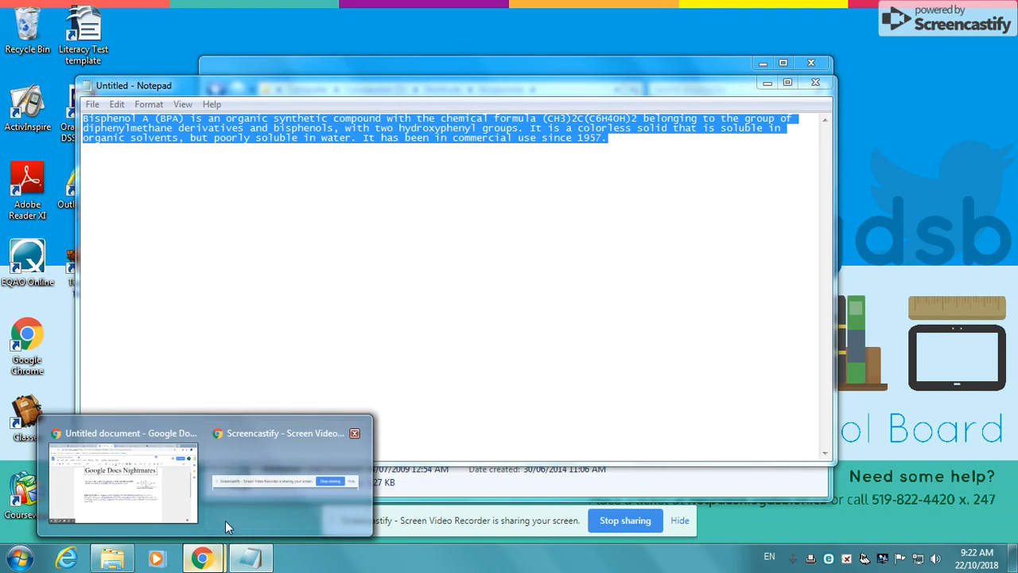
pyautogui.click(131, 428)
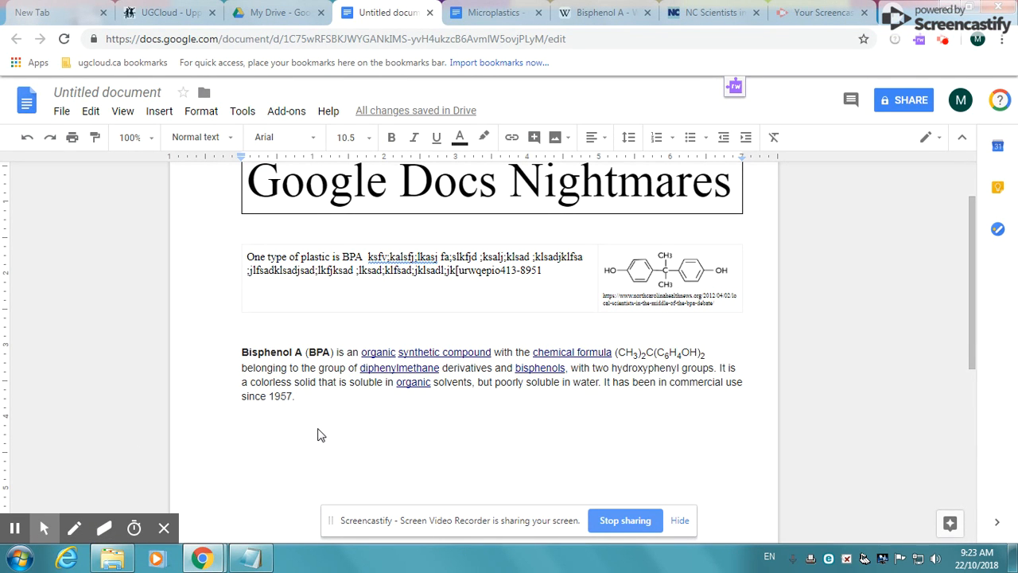
pyautogui.press('Return')
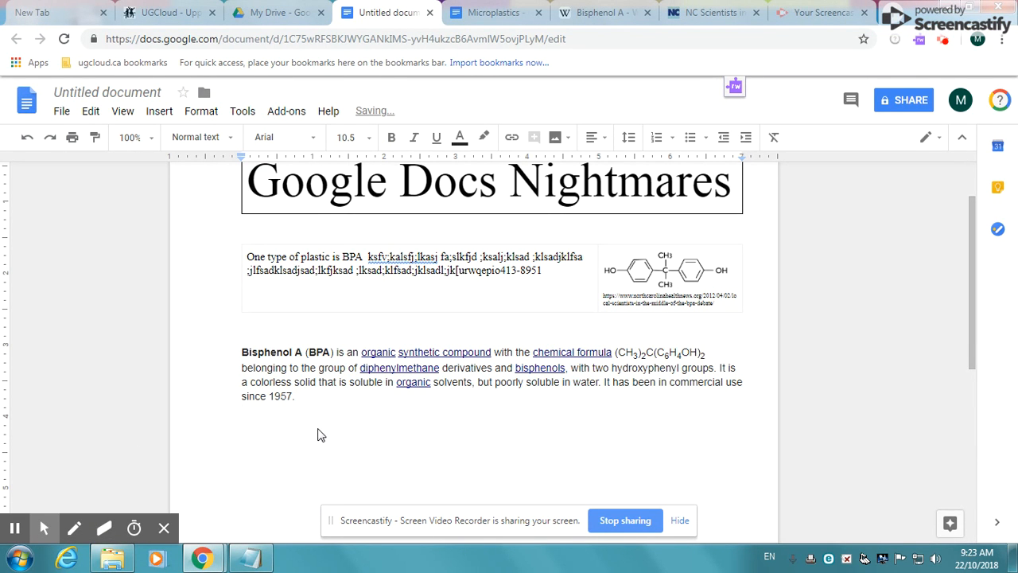
pyautogui.hotkey('ctrl', 'v')
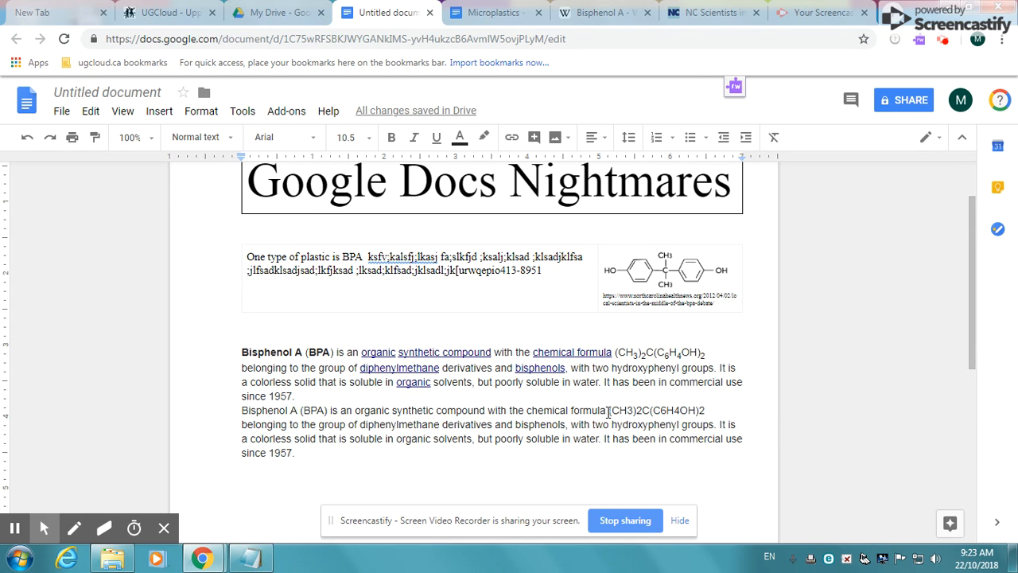
# Delete the pasted plain-text copy of the Bisphenol A paragraph, keeping the formatted one above it.
pyautogui.moveTo(609, 412); pyautogui.dragTo(711, 424)
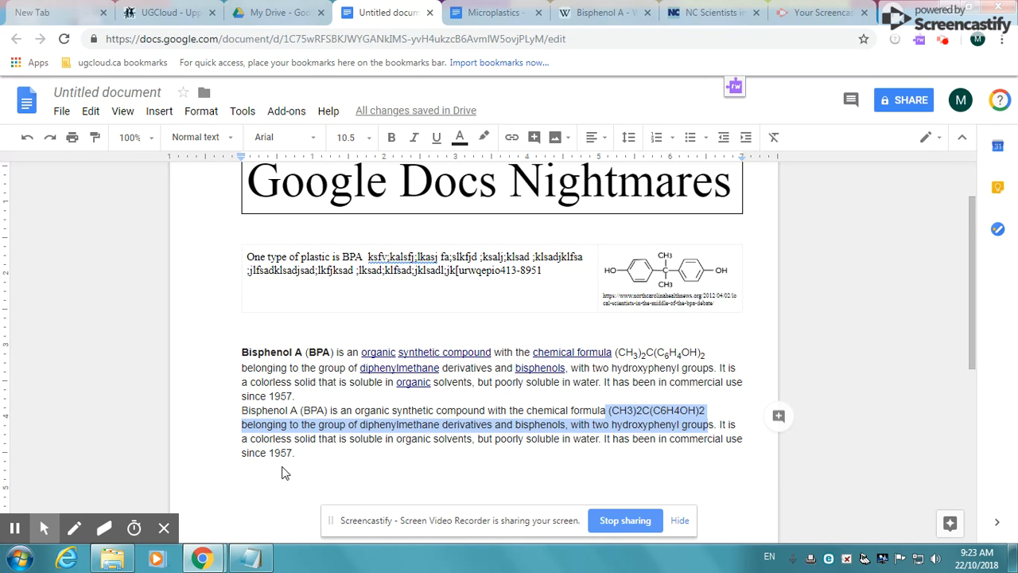
pyautogui.moveTo(300, 395); pyautogui.dragTo(327, 448)
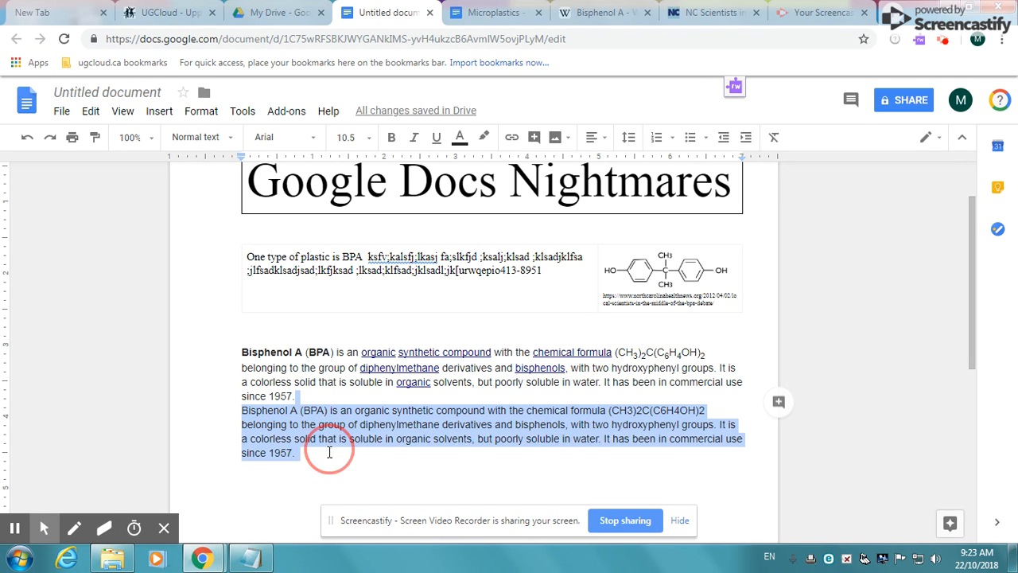
pyautogui.press('BackSpace')
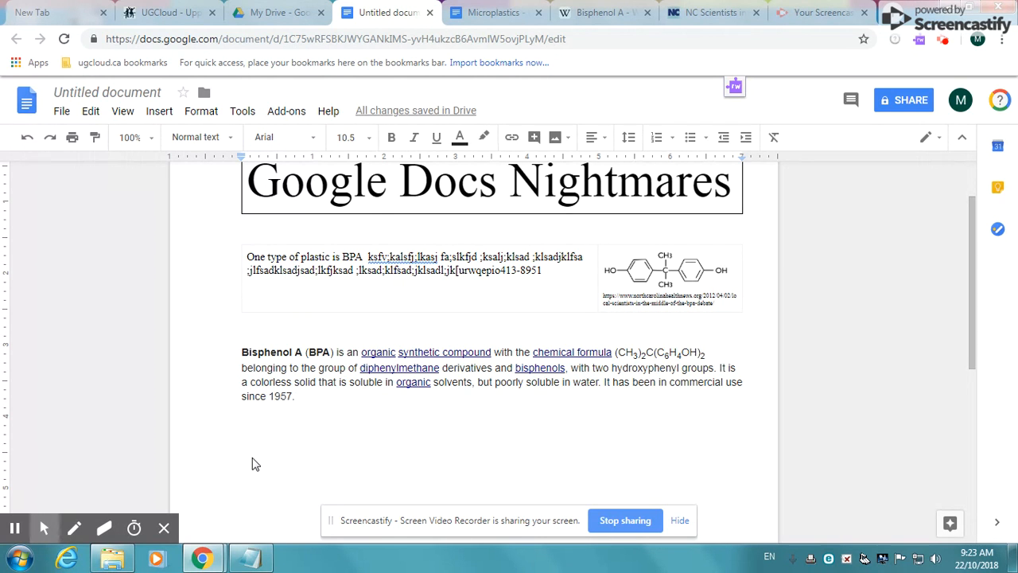
# Insert a footnote at the end of the formatted Bisphenol A paragraph.
pyautogui.click(160, 112)
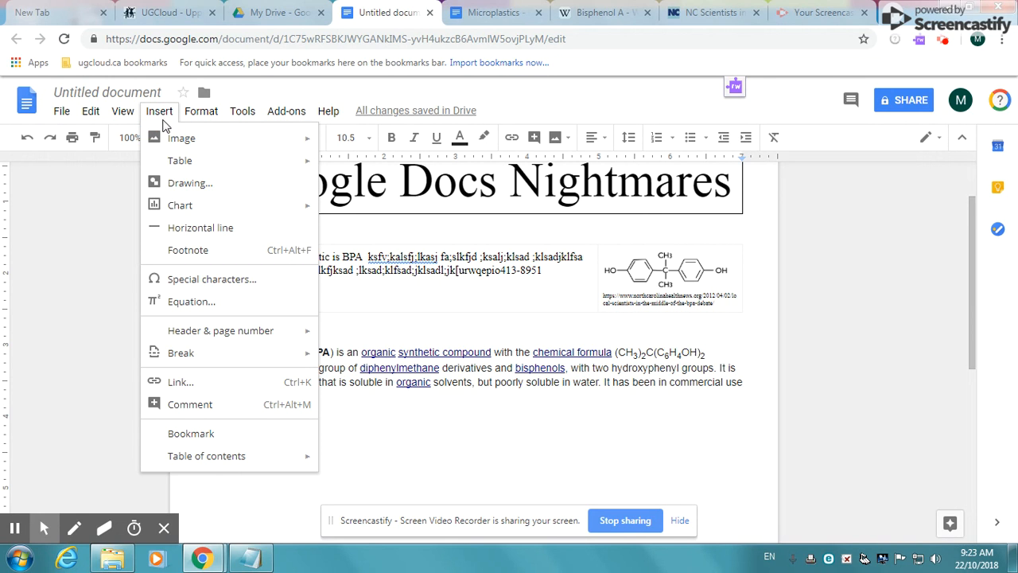
pyautogui.moveTo(184, 331)
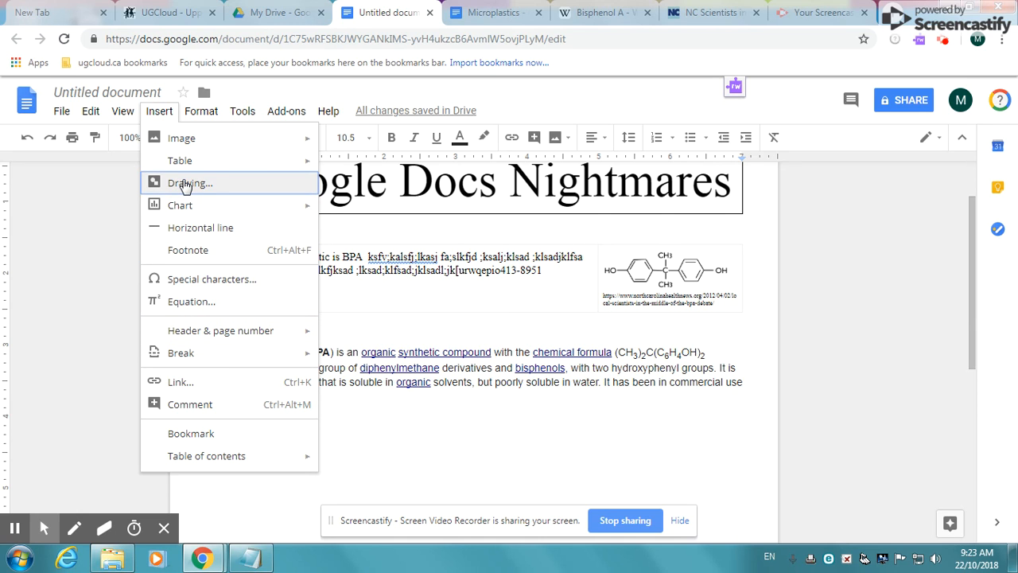
pyautogui.click(191, 249)
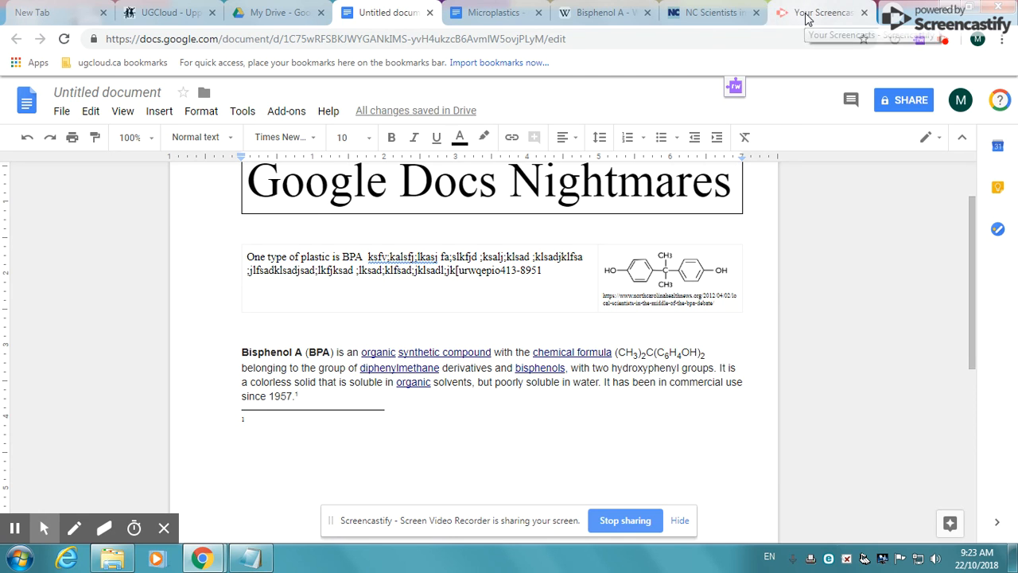
pyautogui.click(619, 14)
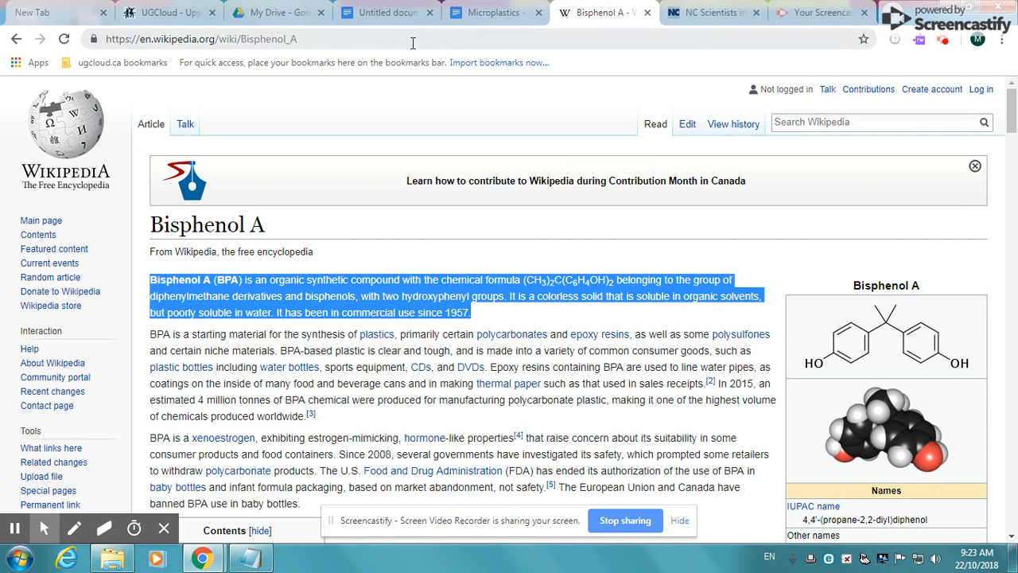
pyautogui.click(411, 40)
pyautogui.hotkey('ctrl', 'c')
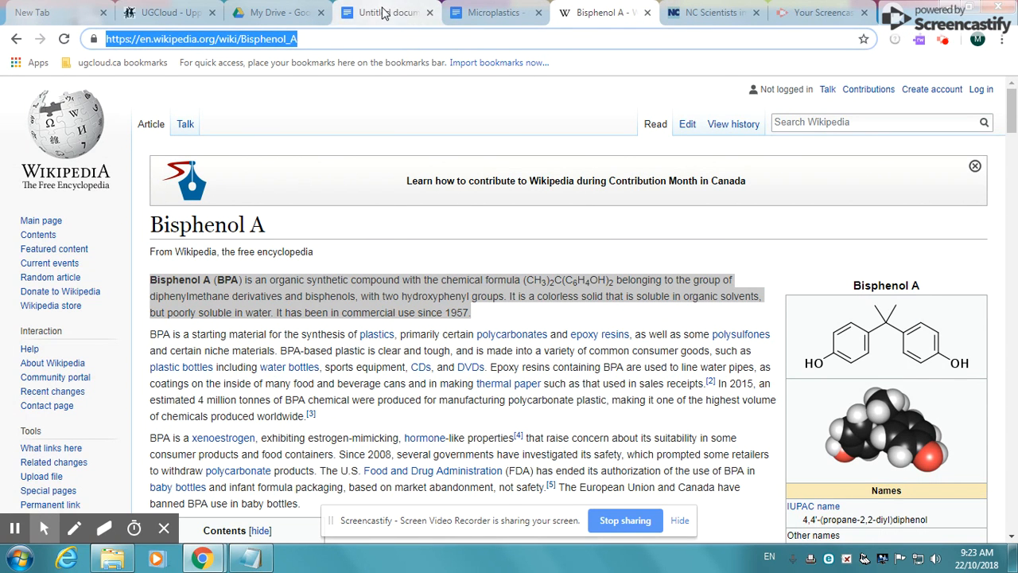
pyautogui.click(387, 12)
pyautogui.hotkey('ctrl', 'v')
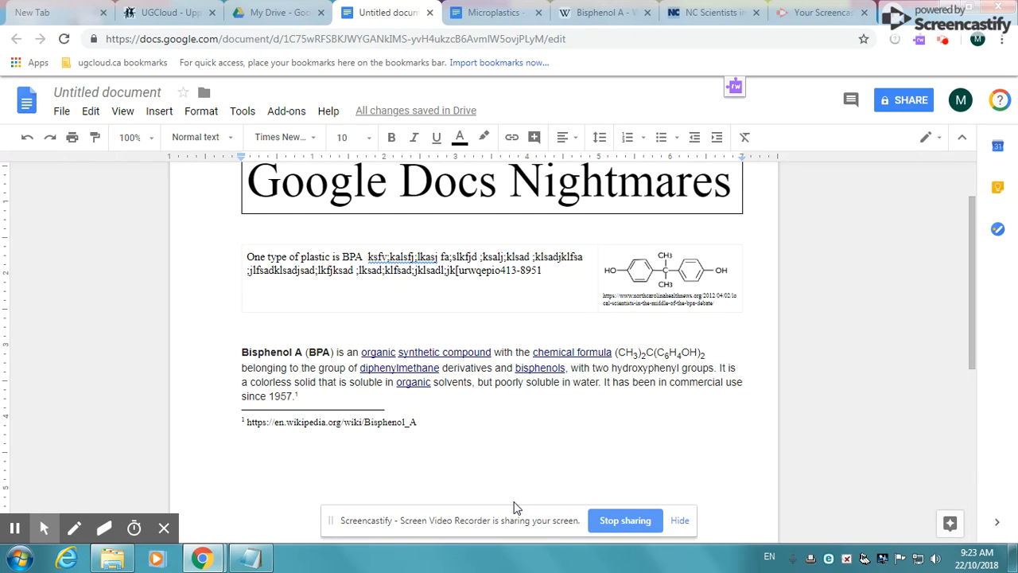
# Italicise the whole Bisphenol A paragraph above the footnote, including its reference mark.
pyautogui.click(326, 421)
pyautogui.moveTo(241, 351); pyautogui.dragTo(302, 397)
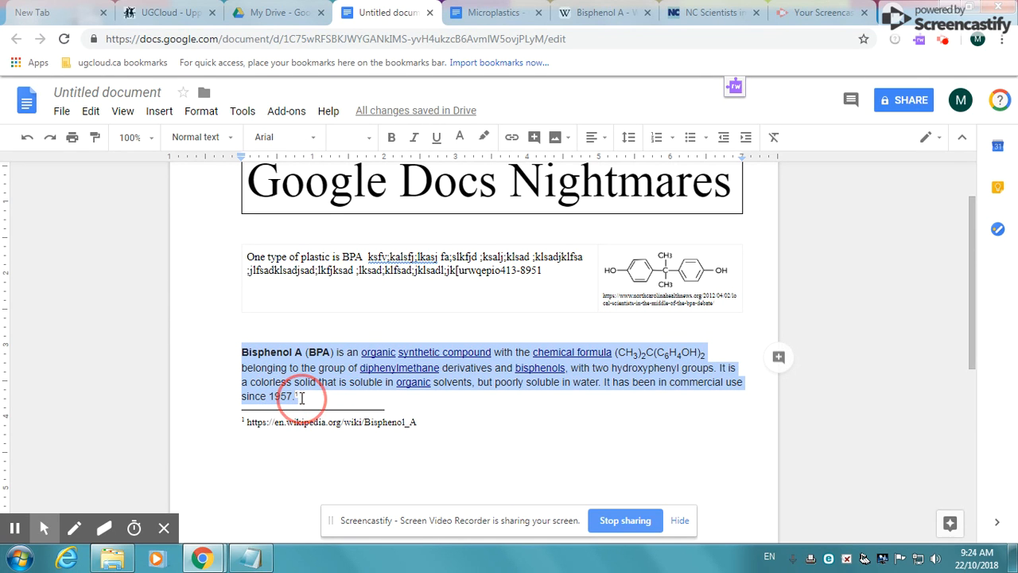
pyautogui.click(302, 309)
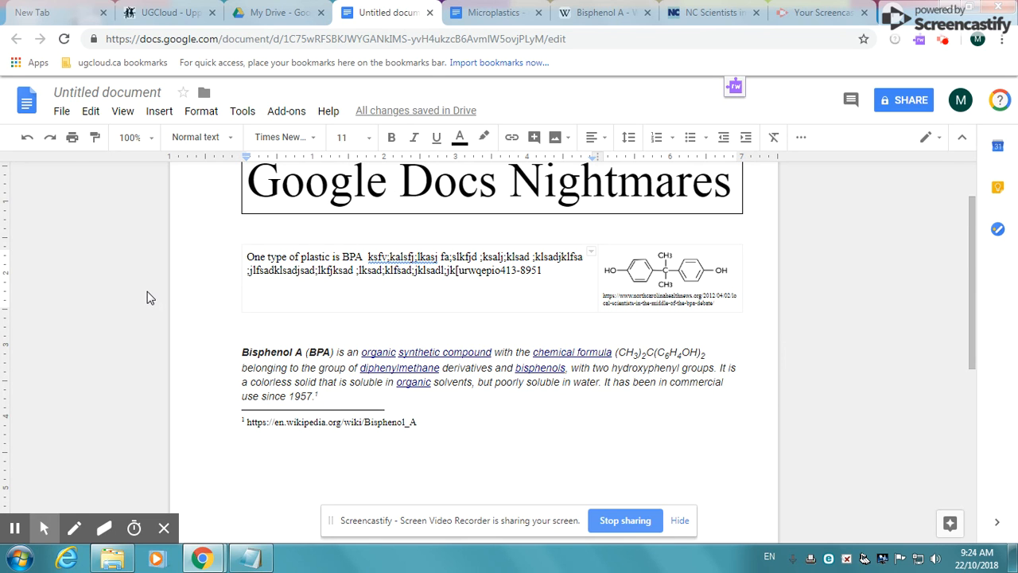